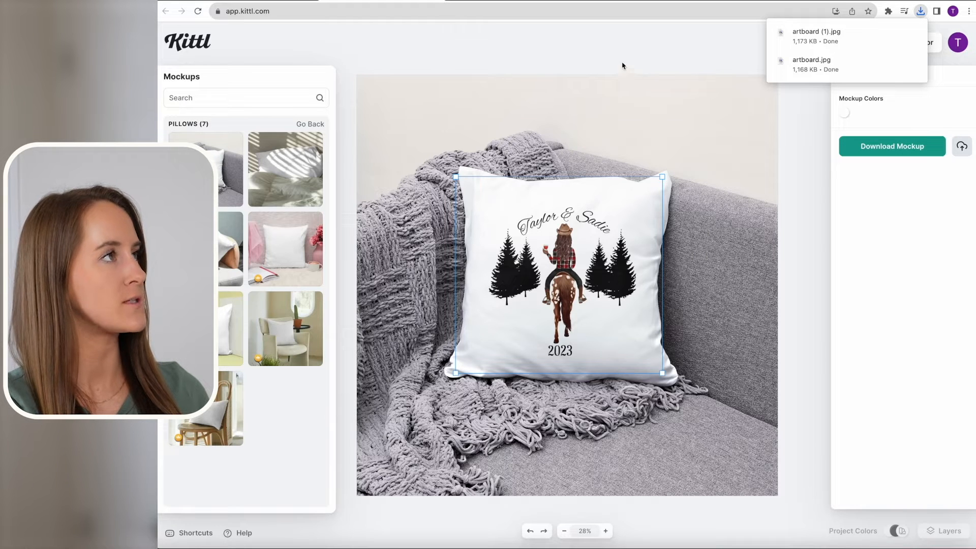
Step: Switch to the Etsy Shop Manager, reload the listings and open the Spun Polyester Square Pillow listing in the old listing form
left_click(251, 2)
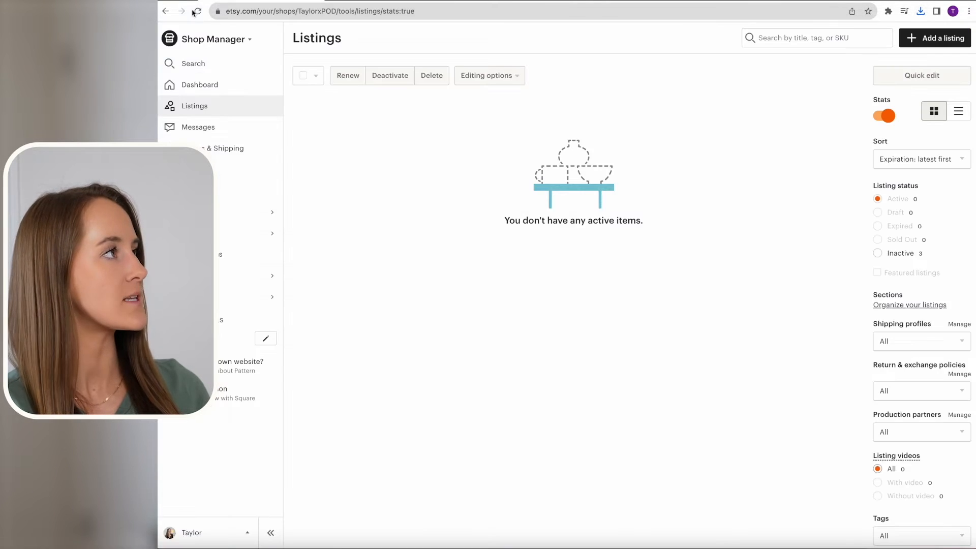
left_click(197, 14)
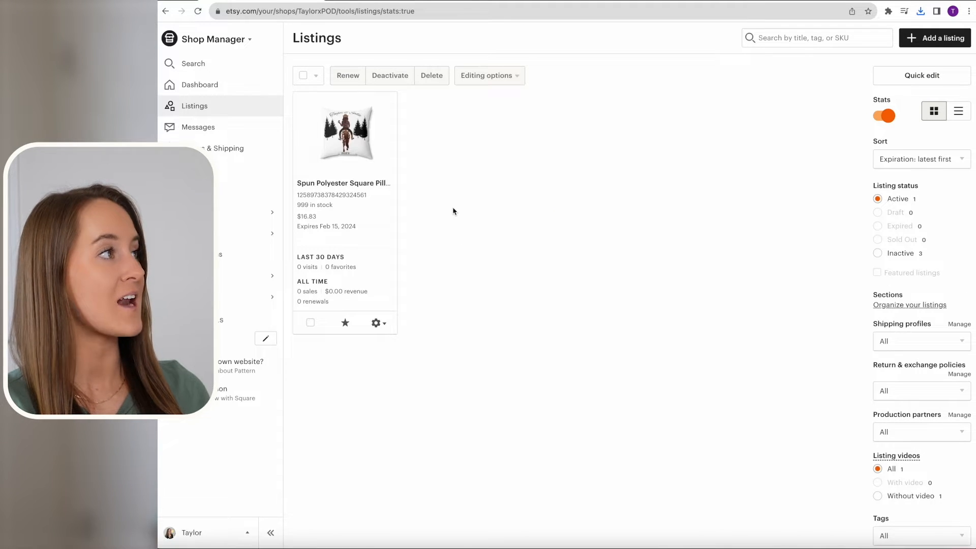
left_click(364, 192)
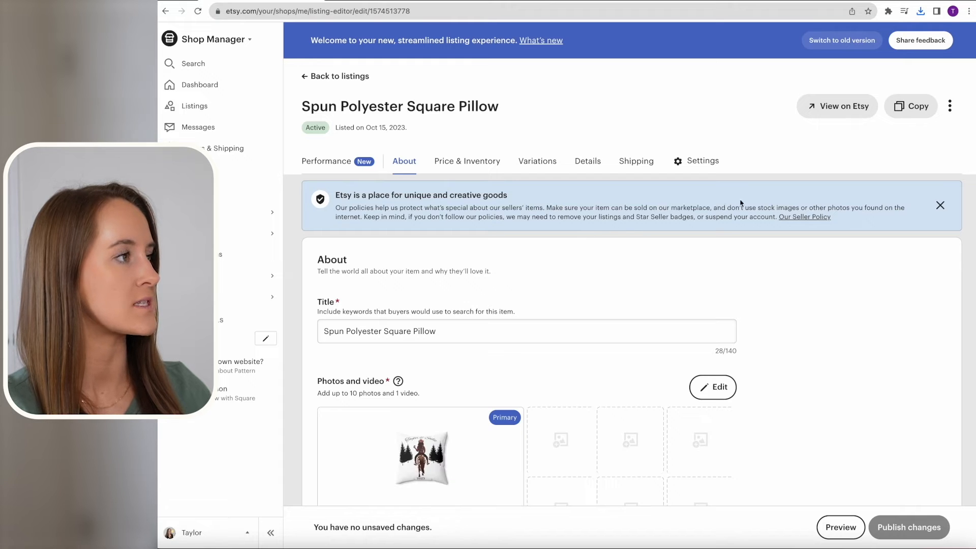
left_click(857, 41)
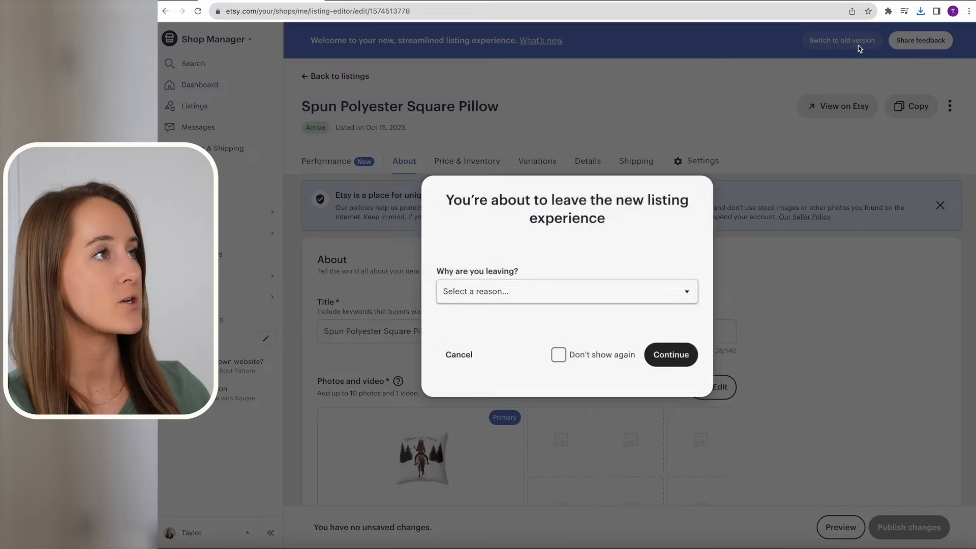
left_click(672, 355)
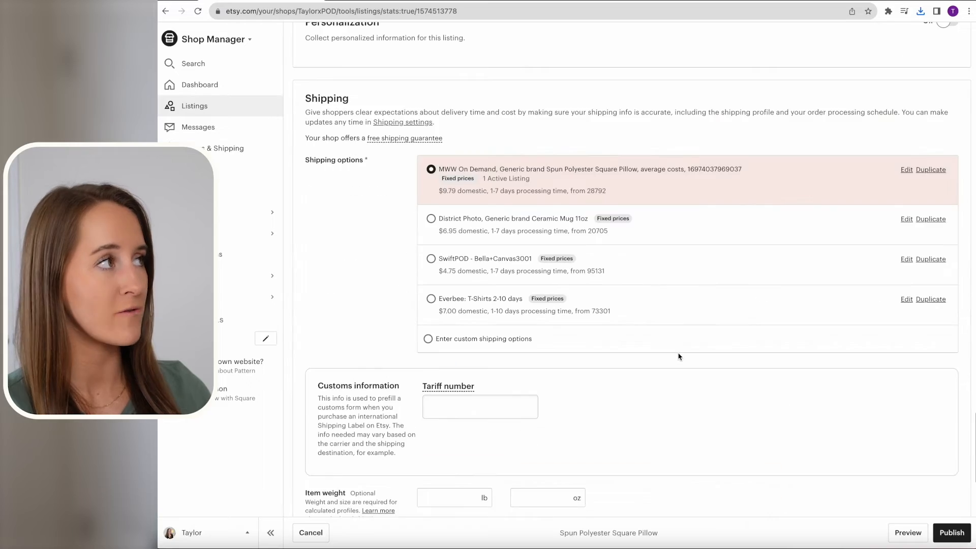
Step: Upload the downloaded sofa pillow mockup as a listing photo and delete the original plain pillow photo
scroll(672, 354, "up", 20)
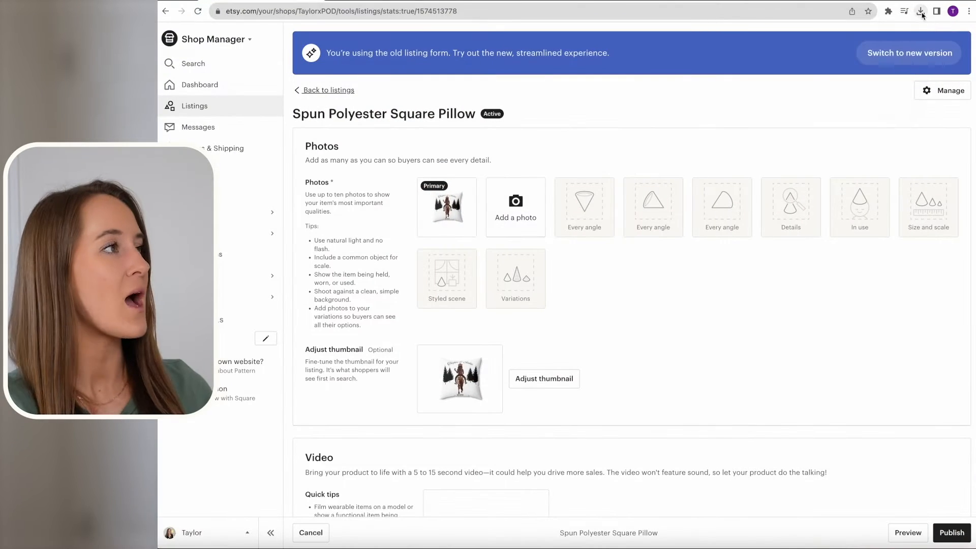
left_click(921, 10)
left_click_drag(844, 85, 526, 198)
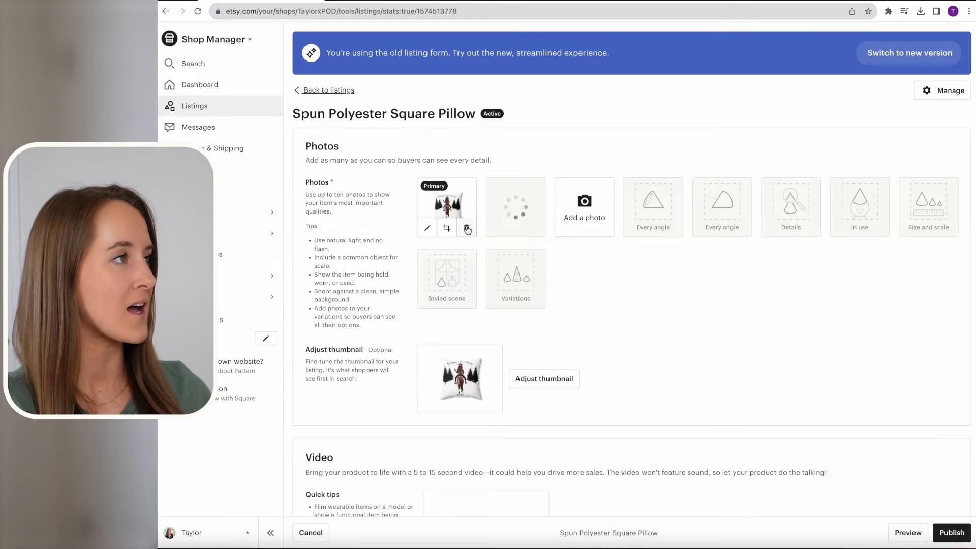
left_click(467, 229)
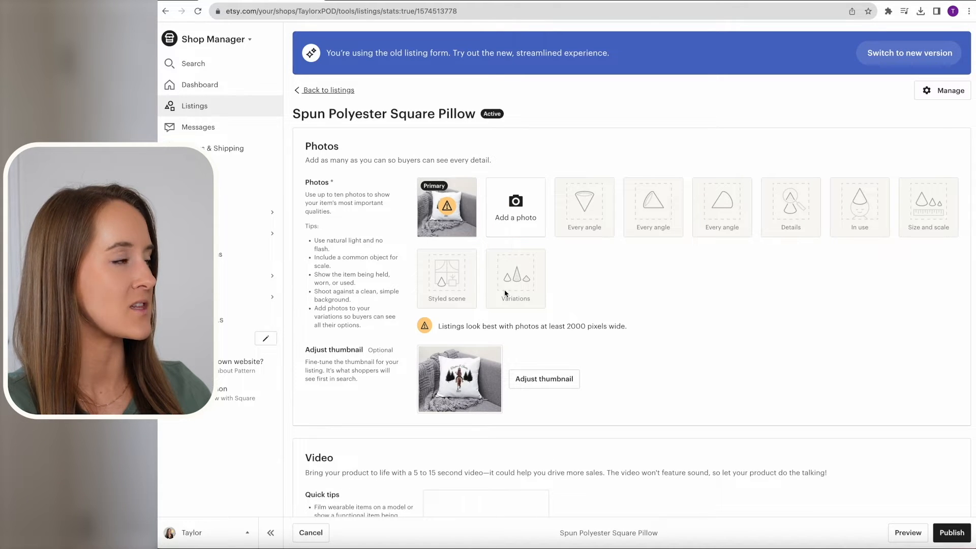
Step: Adjust the listing thumbnail by zooming in slightly and centring the pillow, and save it
left_click(556, 390)
left_click_drag(522, 288, 539, 286)
left_click_drag(577, 210, 572, 209)
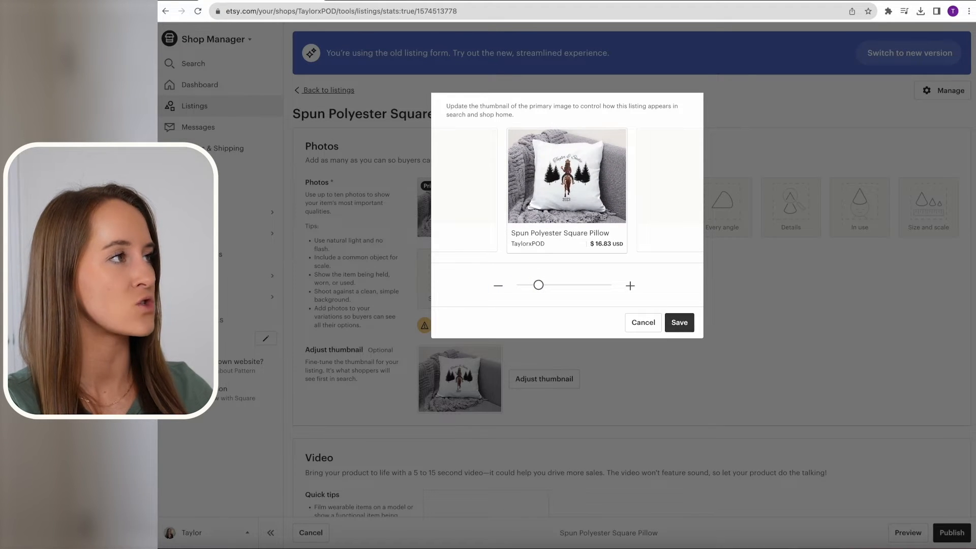
left_click(685, 327)
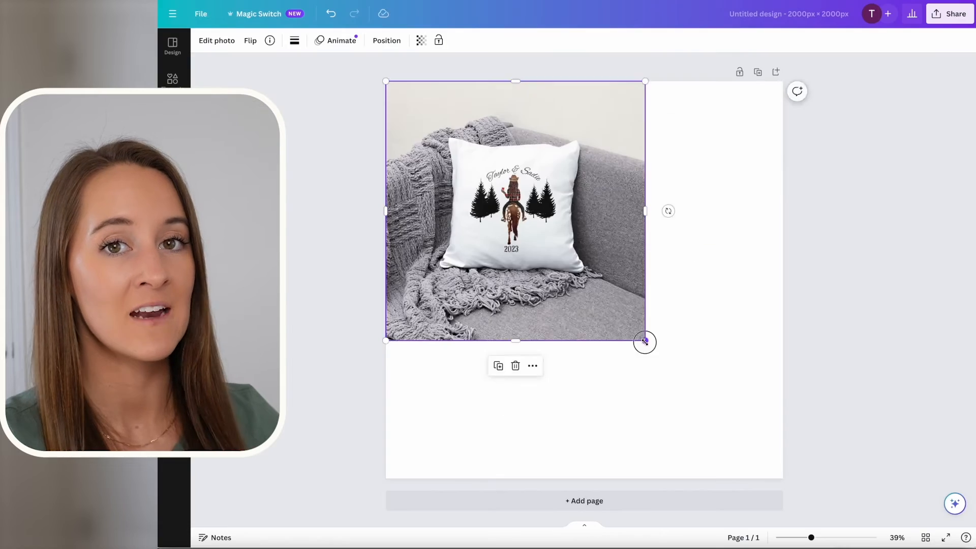
Step: In the 2000px × 2000px Canva design, enlarge the mockup photo to fill the page and add the heading "Add your custom name and year" above the pillow
left_click_drag(645, 342, 780, 482)
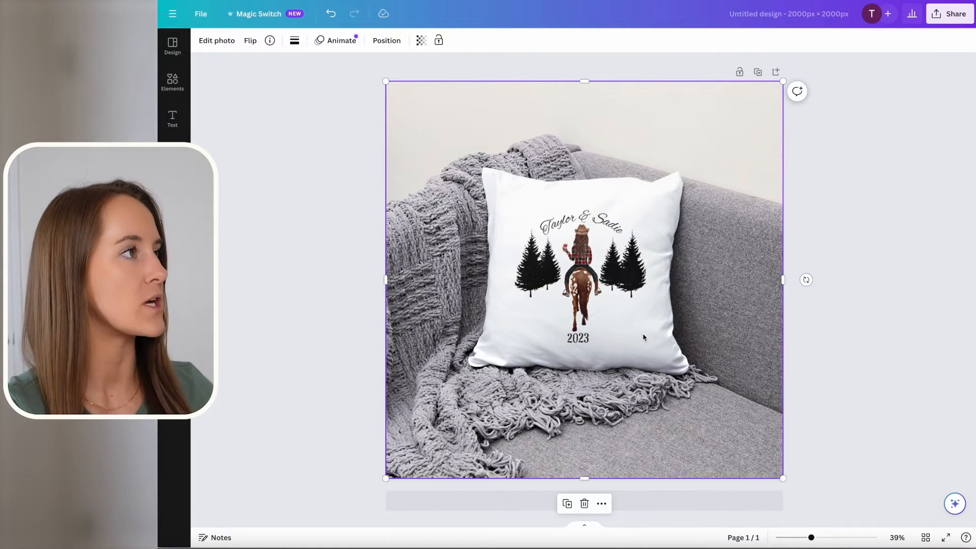
left_click(173, 118)
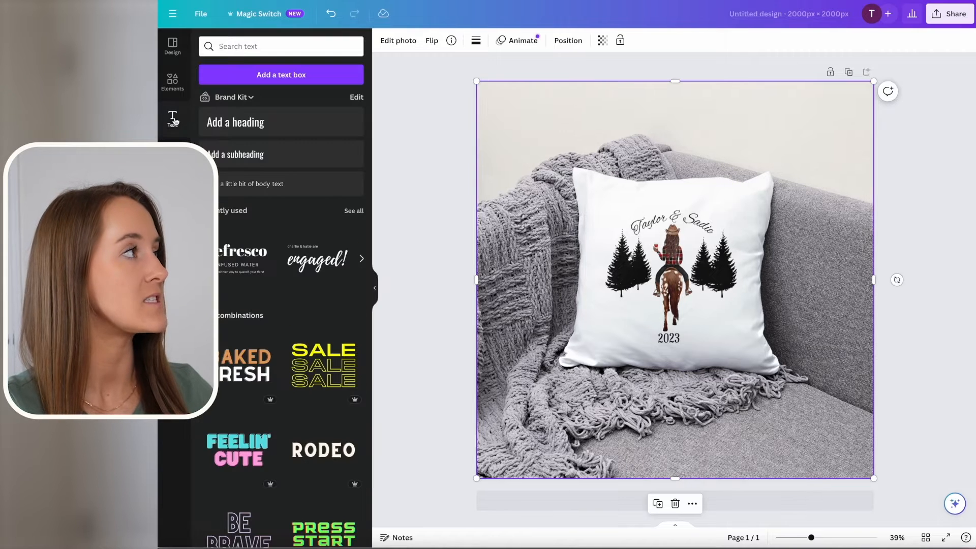
left_click(288, 126)
left_click_drag(600, 285, 661, 168)
left_click_drag(632, 135, 585, 126)
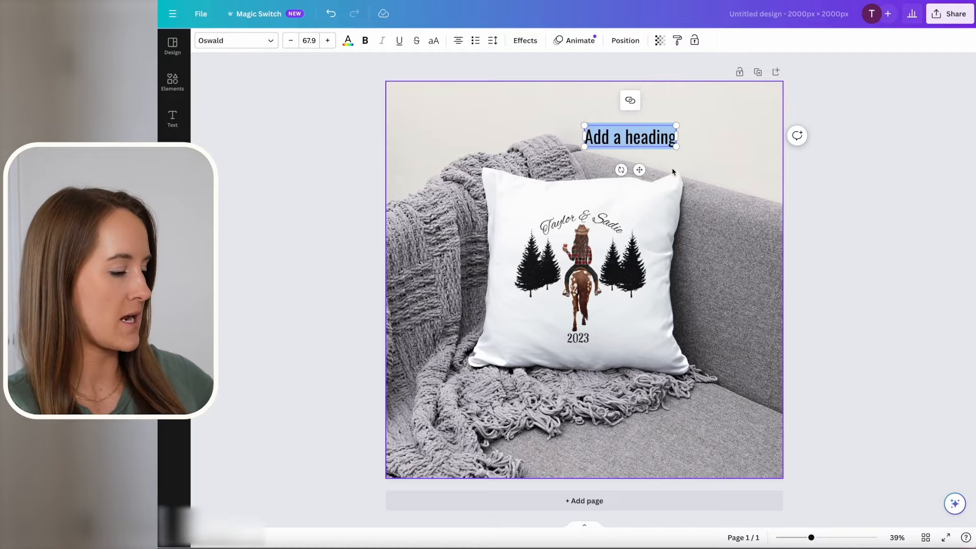
type("Add your custom name and")
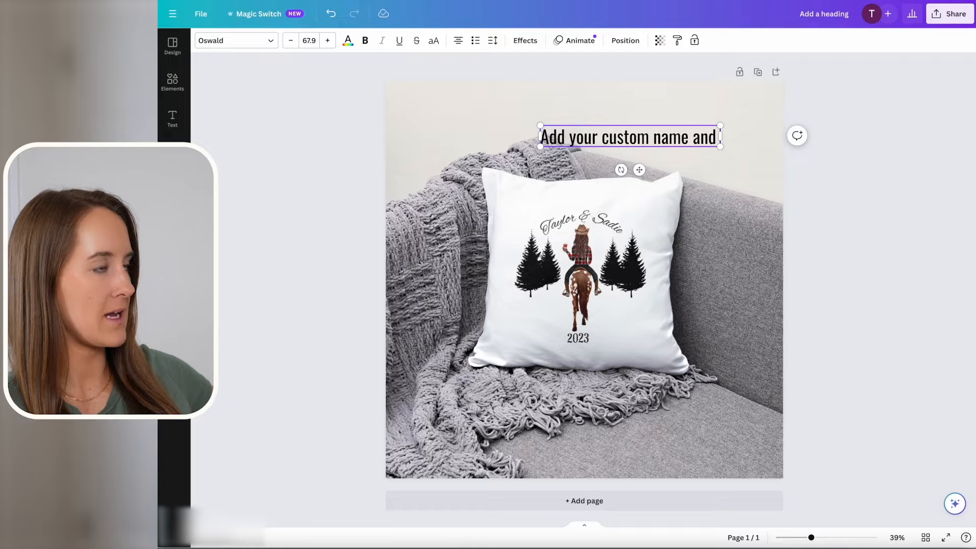
type(" year")
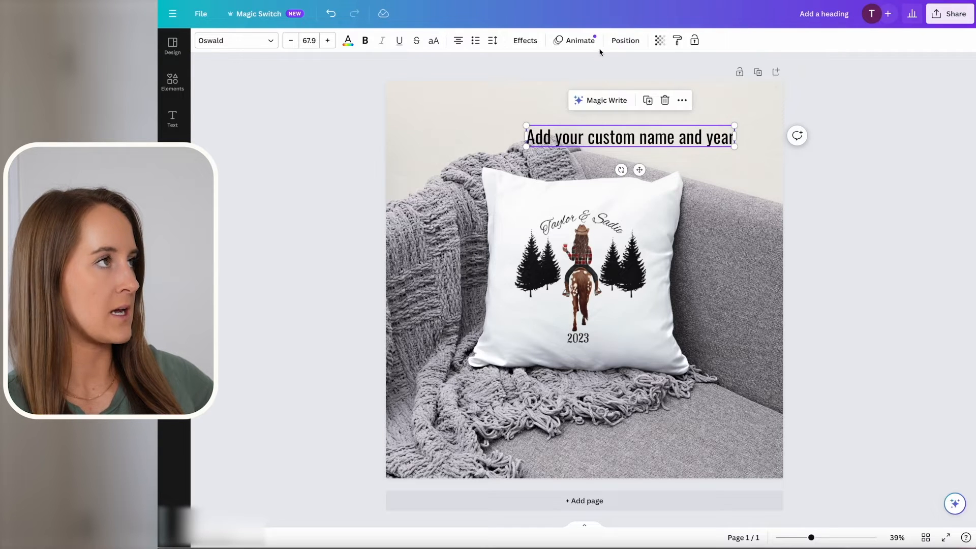
Step: Give the heading a rounded green background effect with white text, and shift it slightly down and to the right
left_click(526, 40)
left_click(227, 300)
left_click(352, 439)
left_click(246, 288)
left_click(530, 41)
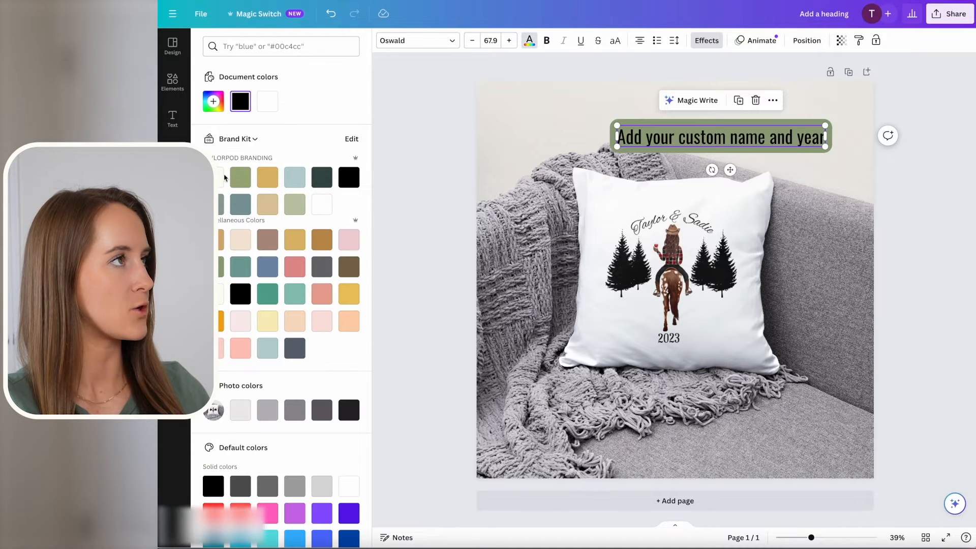
left_click(268, 101)
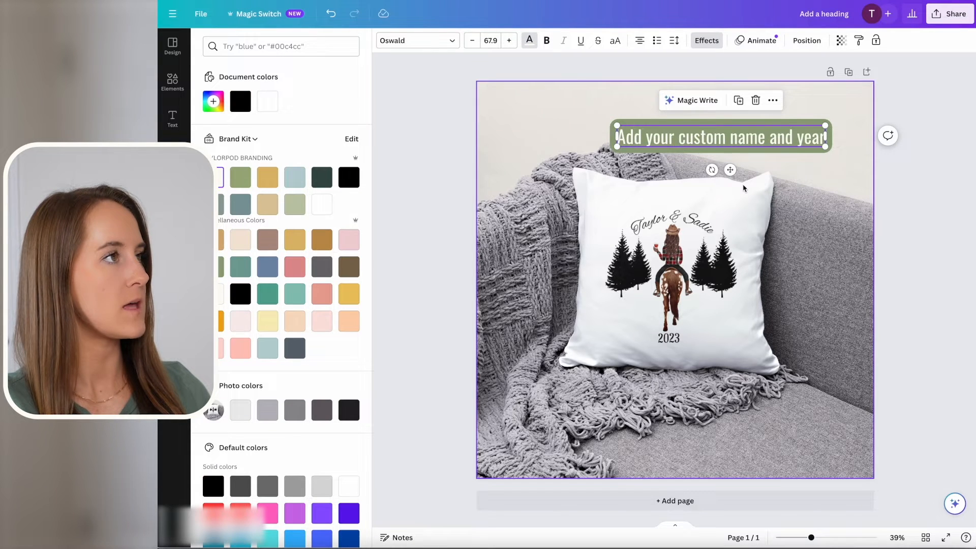
left_click_drag(731, 170, 742, 178)
Step: Search the elements for "arrow" and place a straight bold black arrow on the pillow
left_click(174, 88)
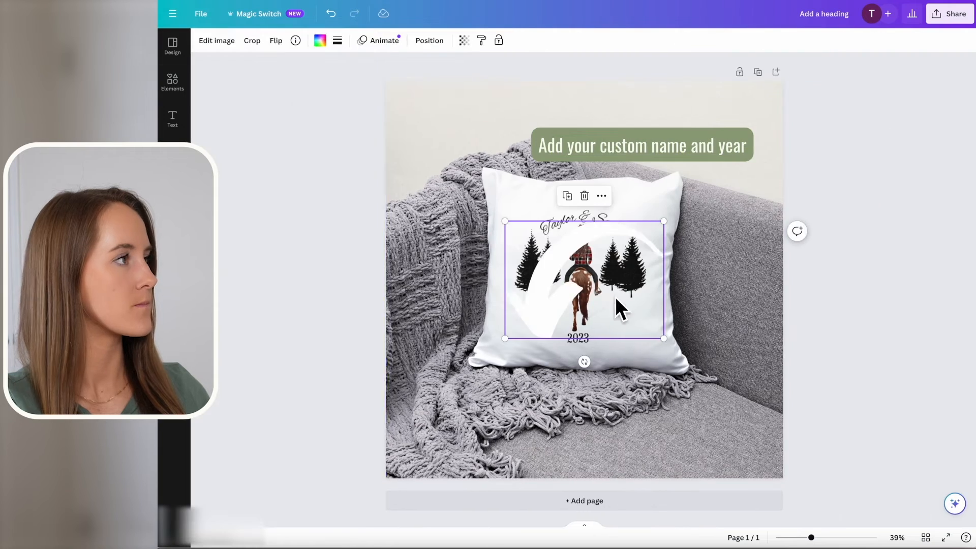
left_click_drag(621, 307, 712, 244)
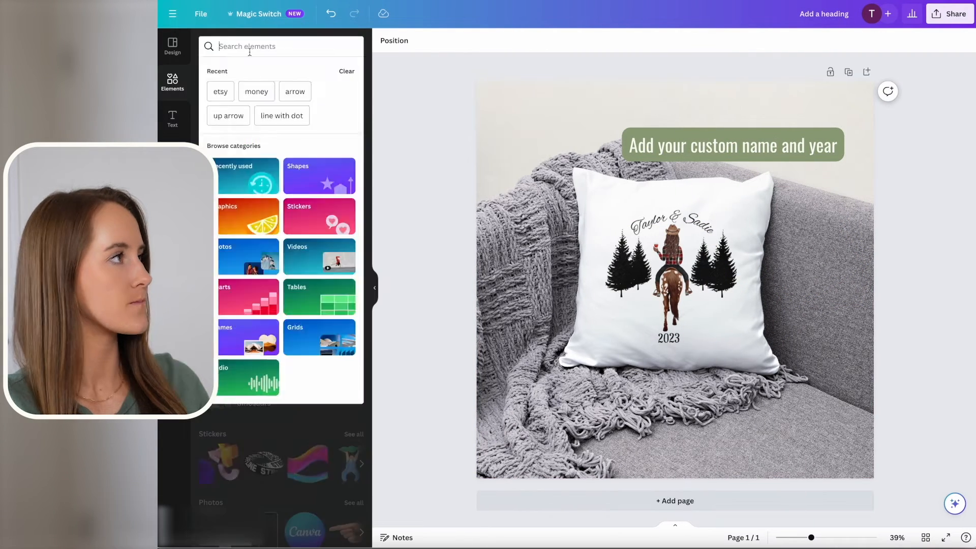
left_click(296, 91)
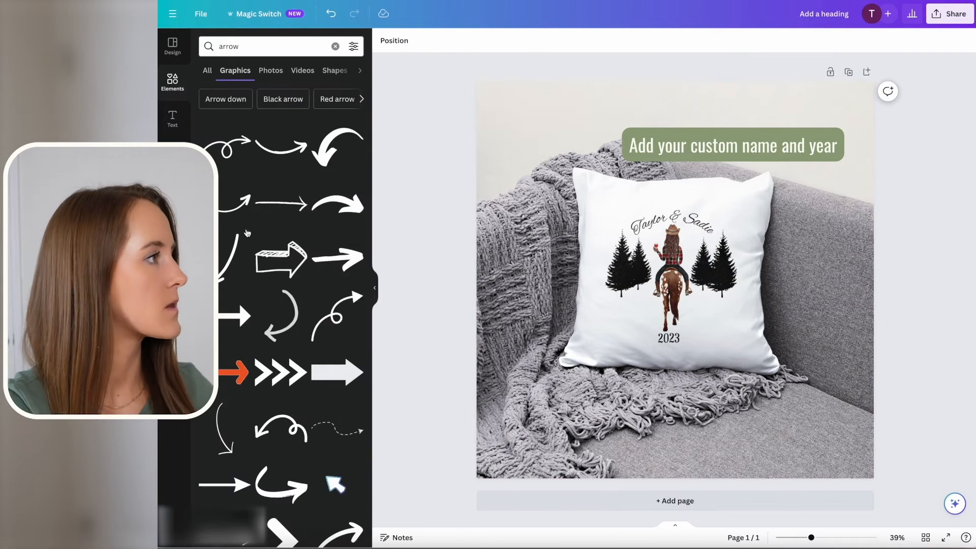
scroll(239, 287, "down", 1)
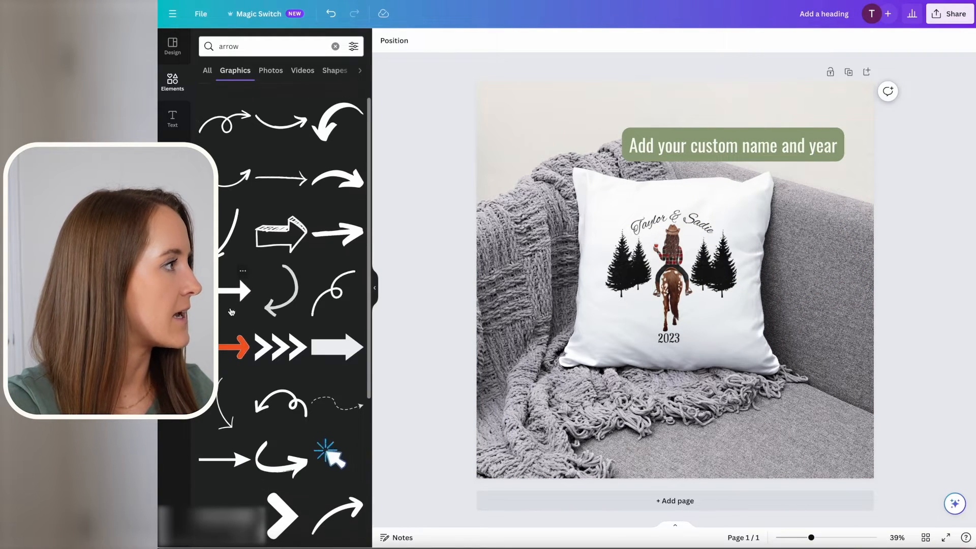
left_click(231, 312)
left_click(375, 288)
left_click_drag(597, 280, 637, 255)
Step: Flip the arrow horizontally and place one copy pointing at the names and another pointing at the year
left_click(276, 41)
left_click(295, 66)
left_click_drag(703, 288, 663, 334)
left_click(655, 185)
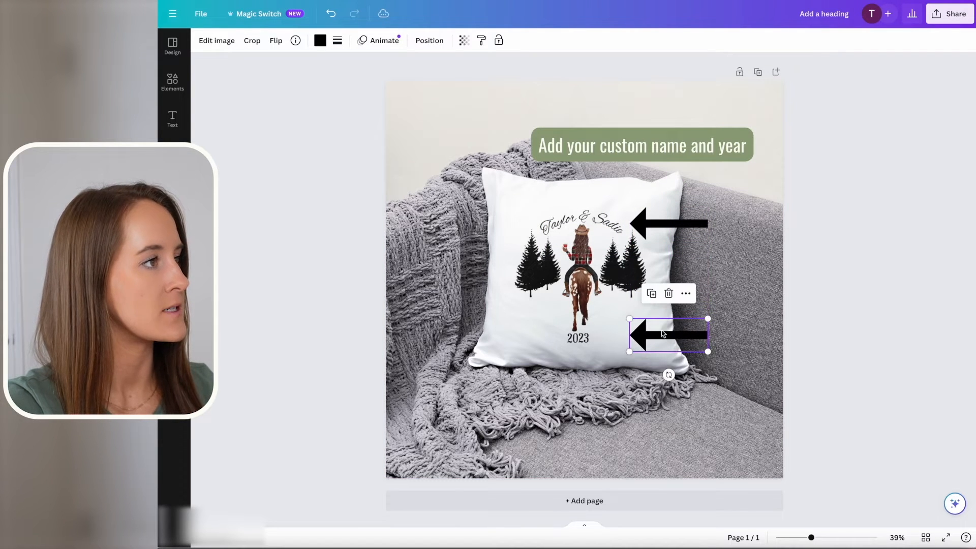
Step: Move the green text label down toward the pillow's upper edge and deselect it
left_click(642, 146)
left_click_drag(642, 145, 659, 174)
left_click(854, 331)
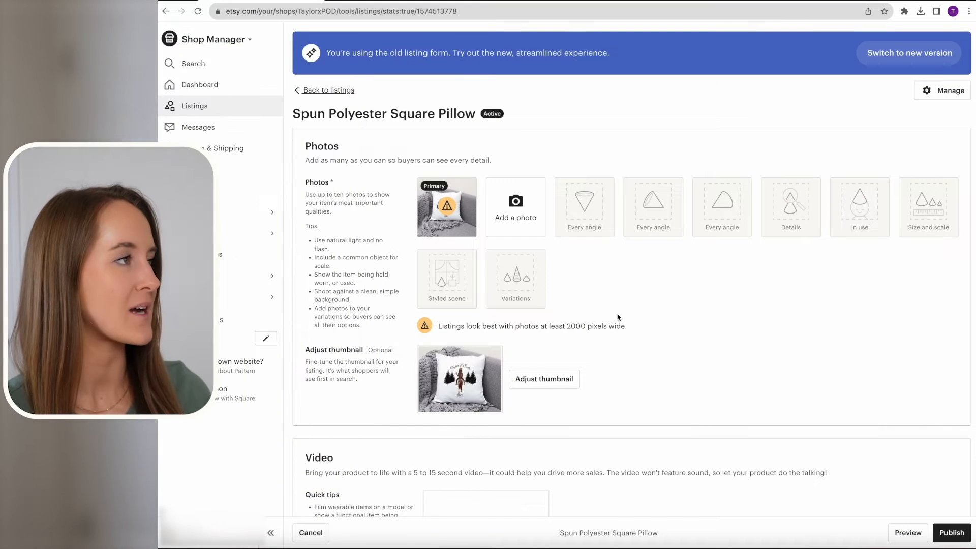
Step: Switch back to the Etsy listing and review its photo, video, category, attribute, description, tag, and inventory and pricing fields
scroll(624, 320, "down", 1)
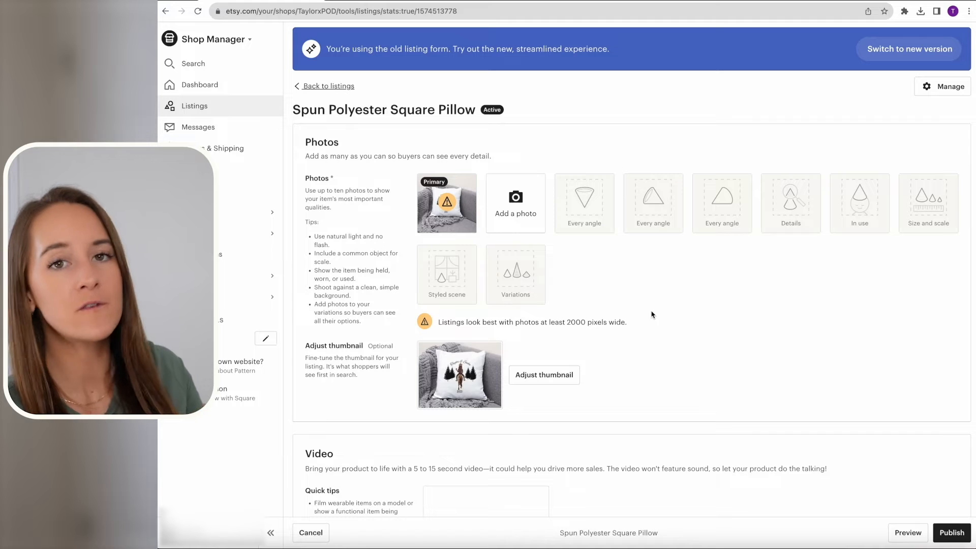
scroll(651, 314, "down", 6)
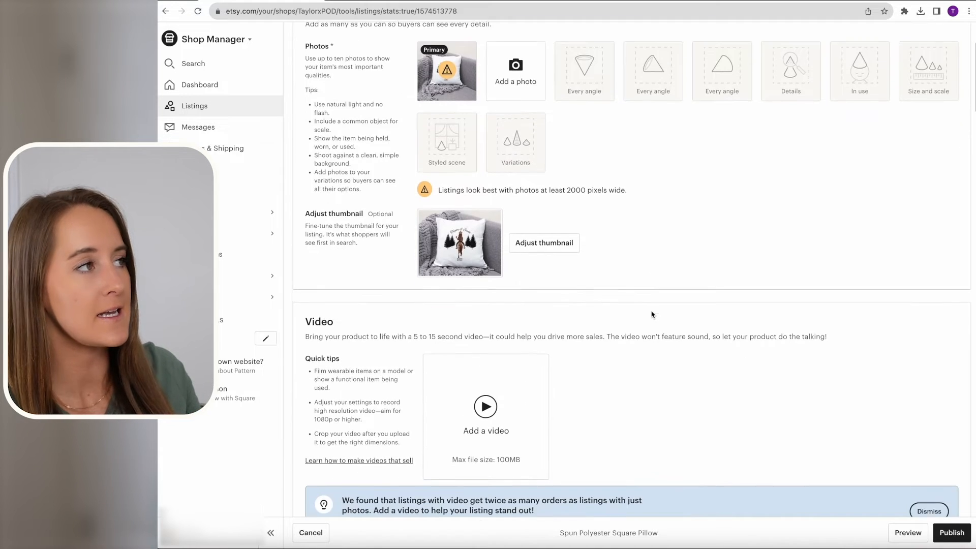
scroll(652, 313, "down", 6)
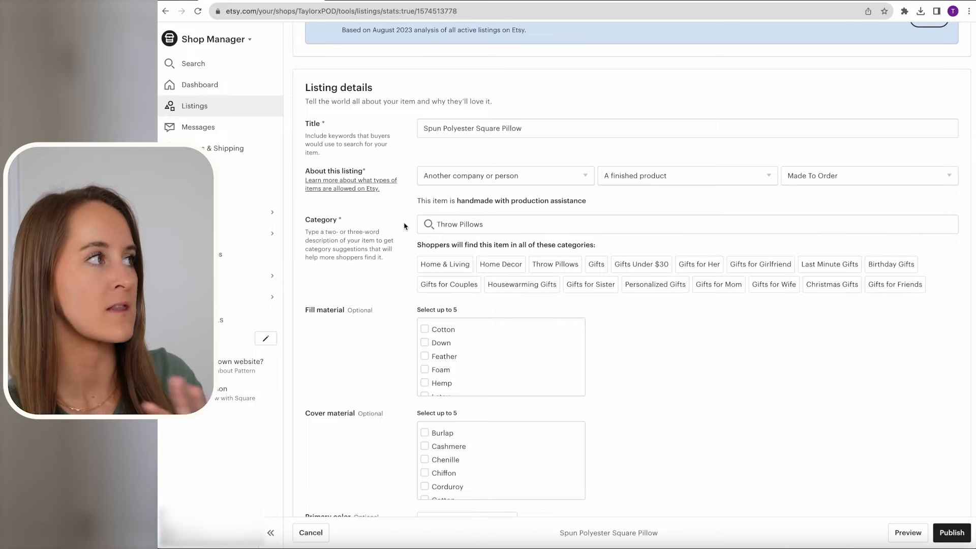
scroll(406, 226, "down", 5)
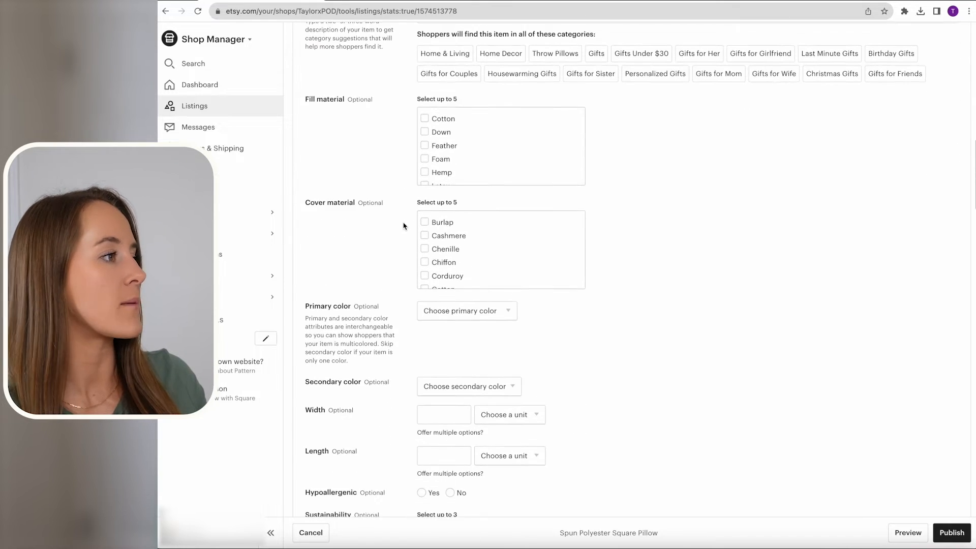
scroll(403, 226, "down", 1)
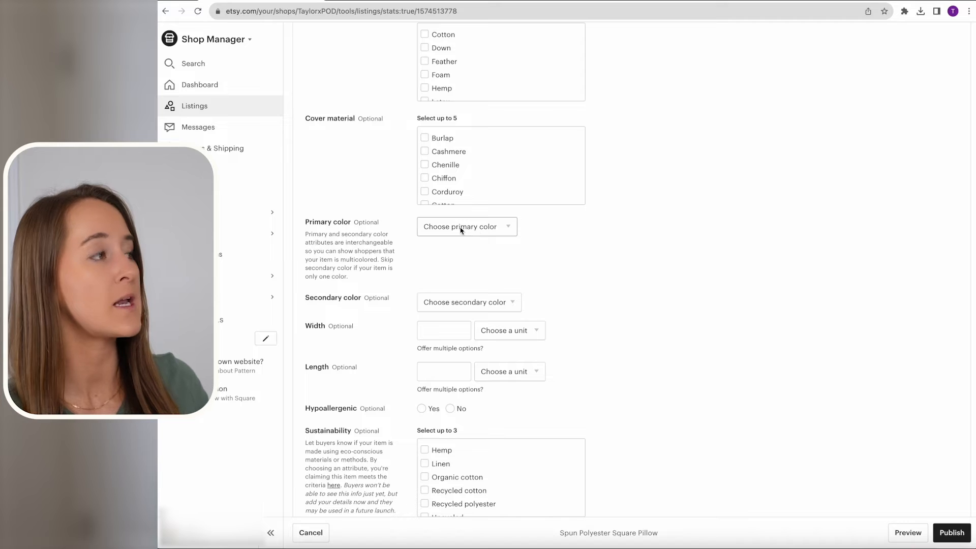
scroll(554, 301, "down", 1)
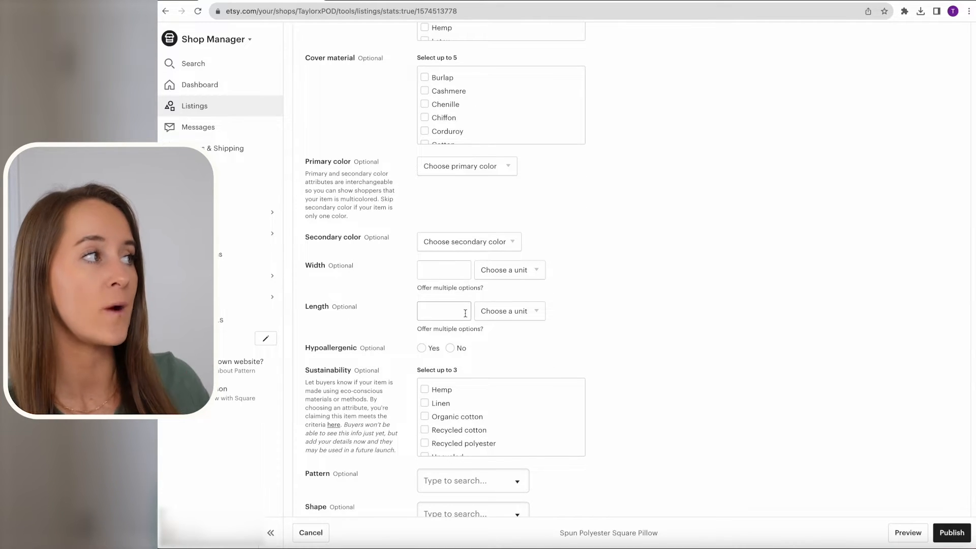
scroll(576, 350, "down", 1)
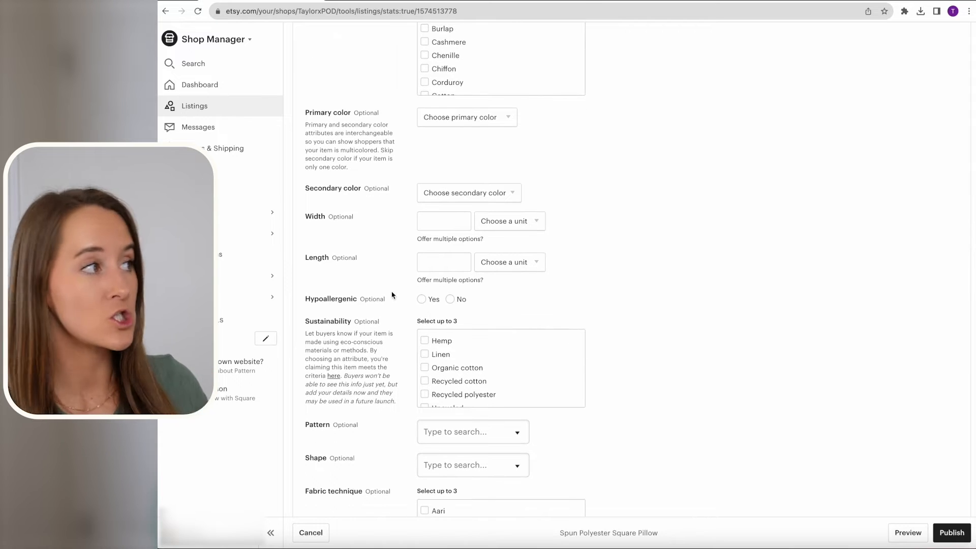
scroll(534, 427, "down", 2)
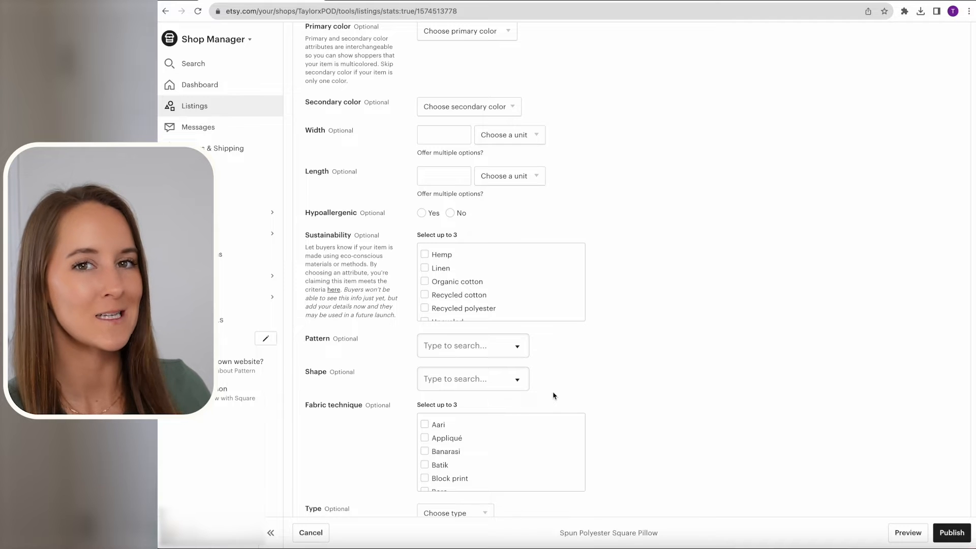
scroll(601, 373, "down", 6)
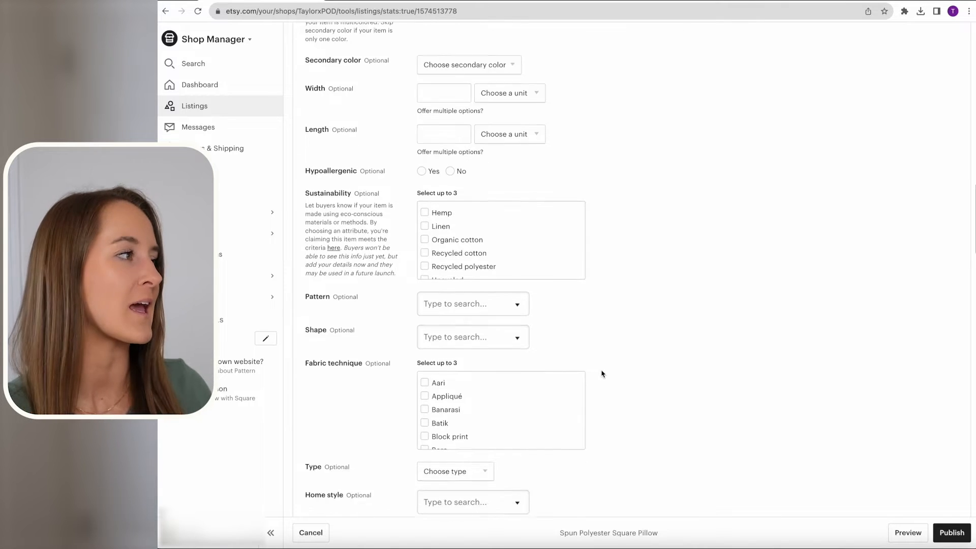
scroll(582, 367, "down", 11)
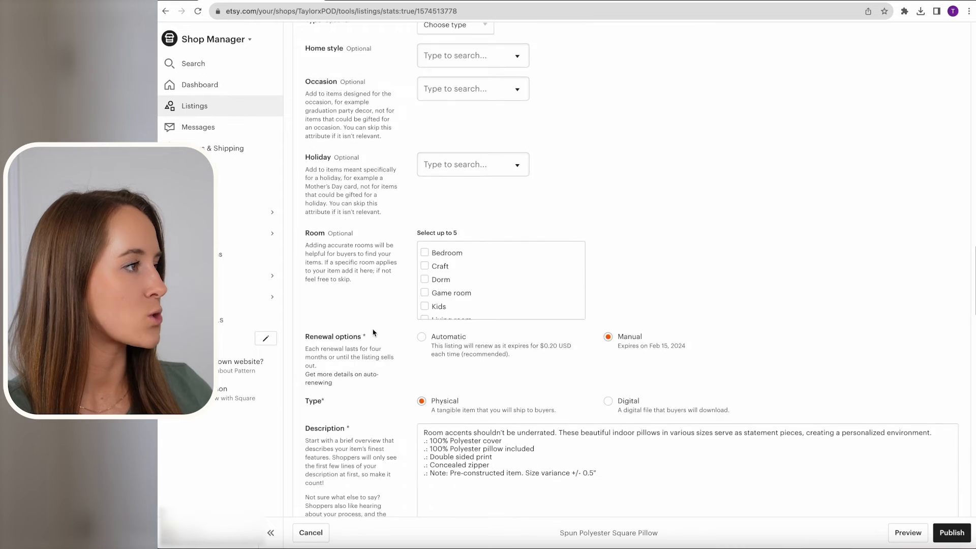
scroll(373, 333, "down", 2)
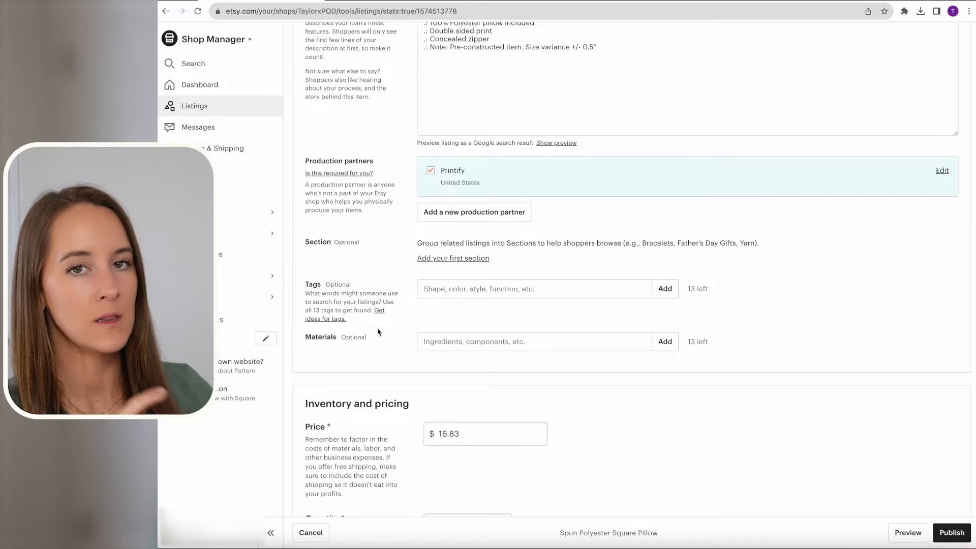
scroll(402, 336, "down", 4)
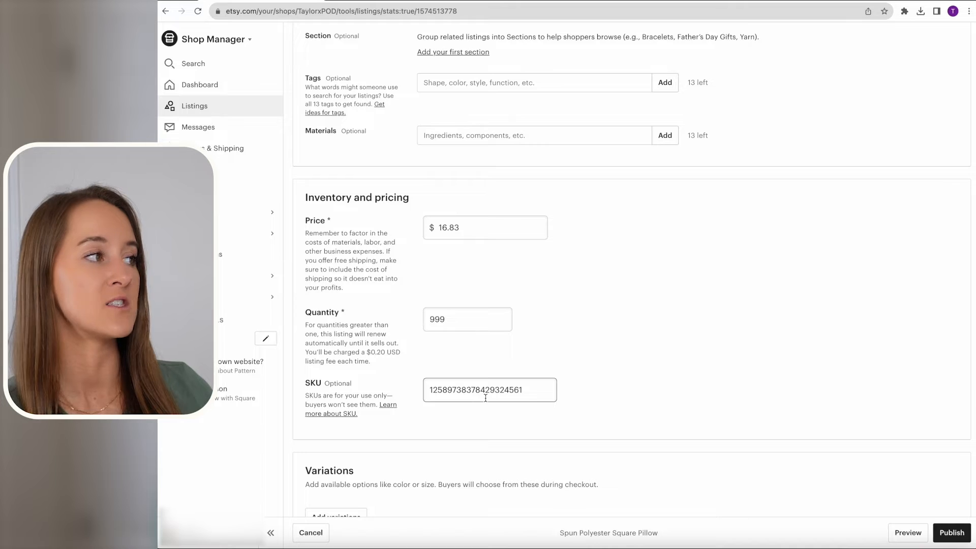
Step: Clear the listing's SKU and turn on personalization for the pillow
double_click(525, 392)
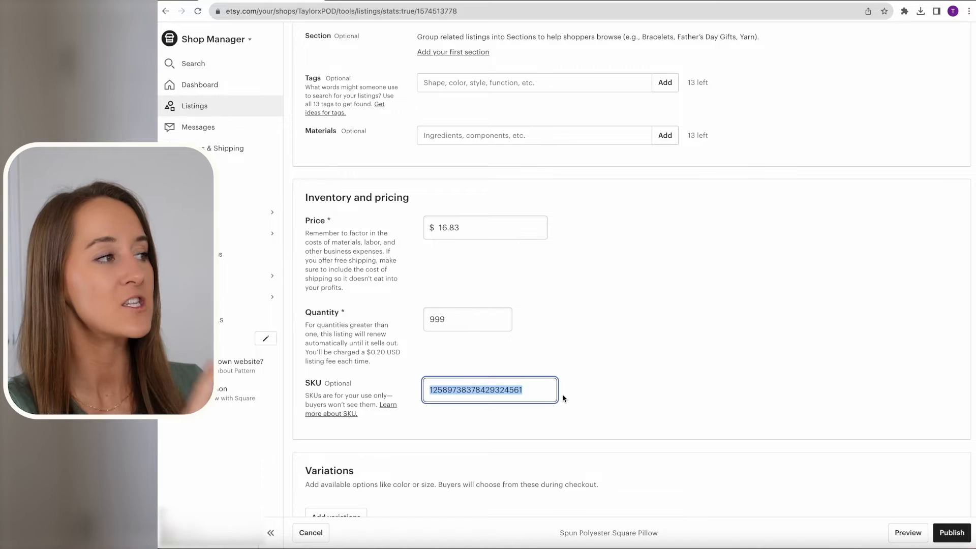
key("BackSpace")
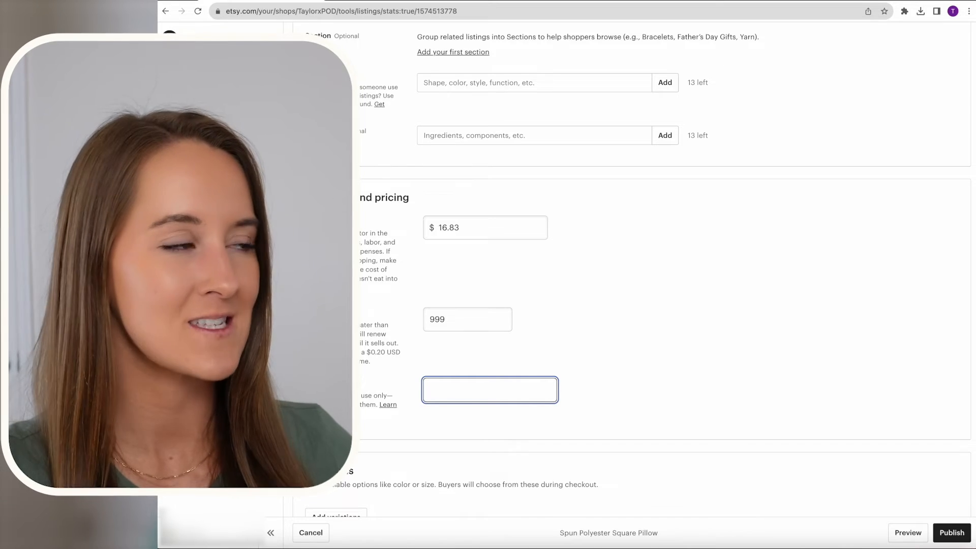
scroll(593, 399, "down", 3)
scroll(553, 373, "down", 1)
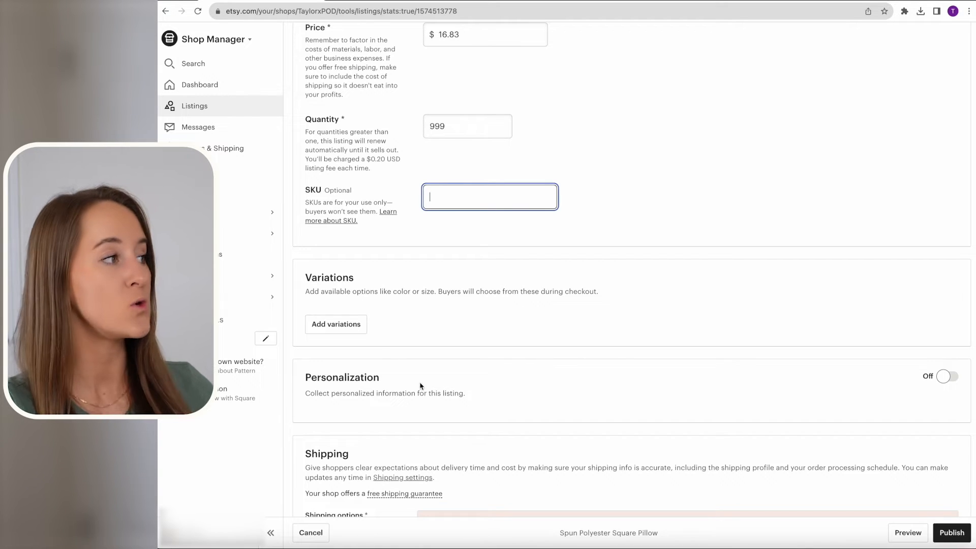
left_click(949, 377)
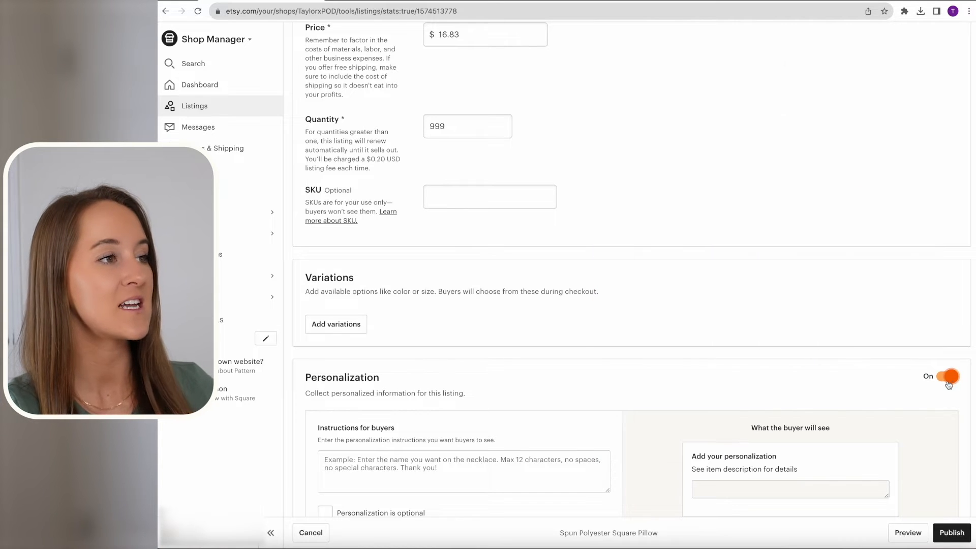
scroll(937, 386, "down", 3)
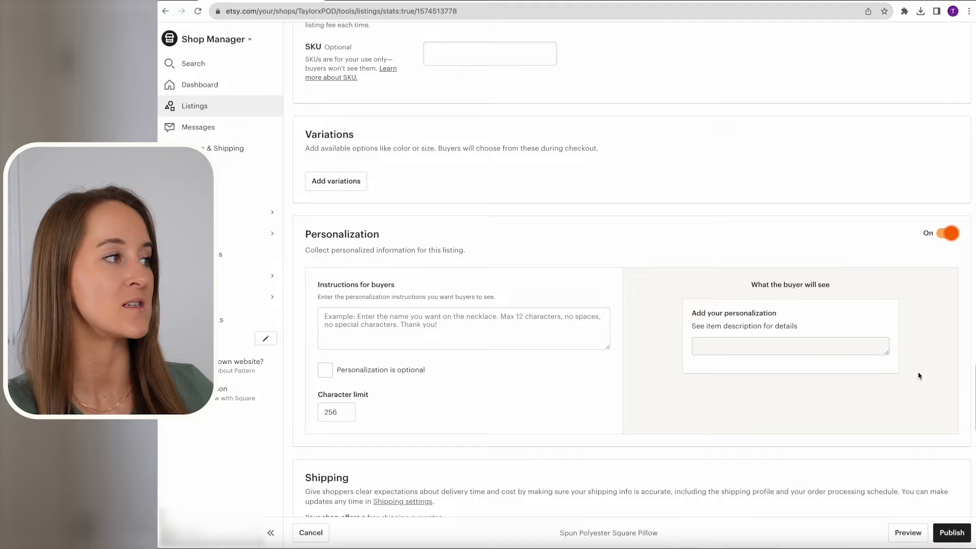
Step: Begin the buyer instructions with "Please type in the names and the year that you would like printed on the pillow."
left_click(474, 315)
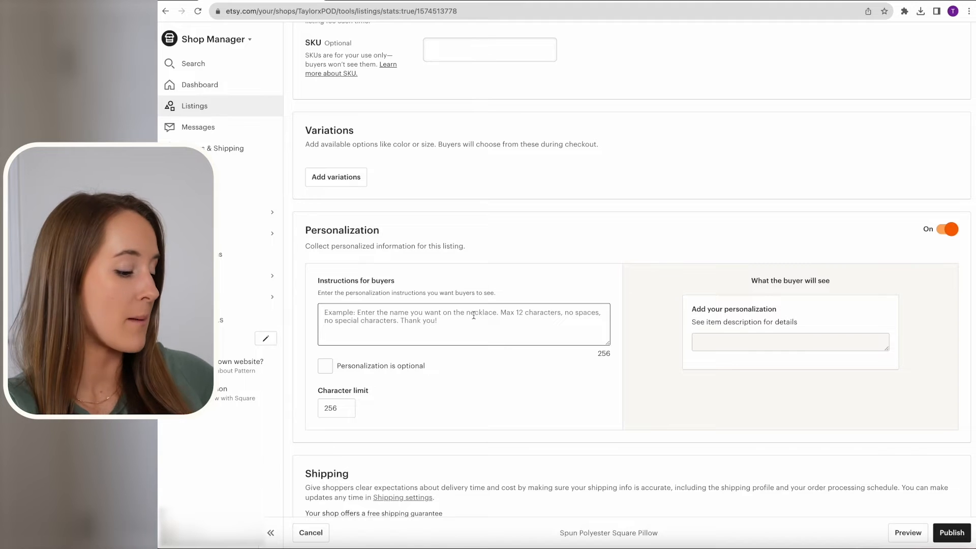
type("Please typ")
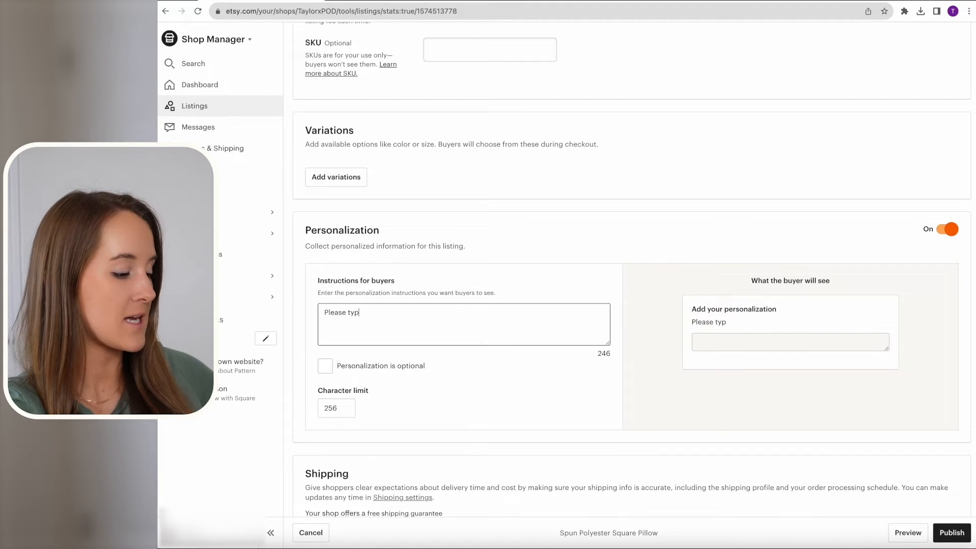
type("e in the names")
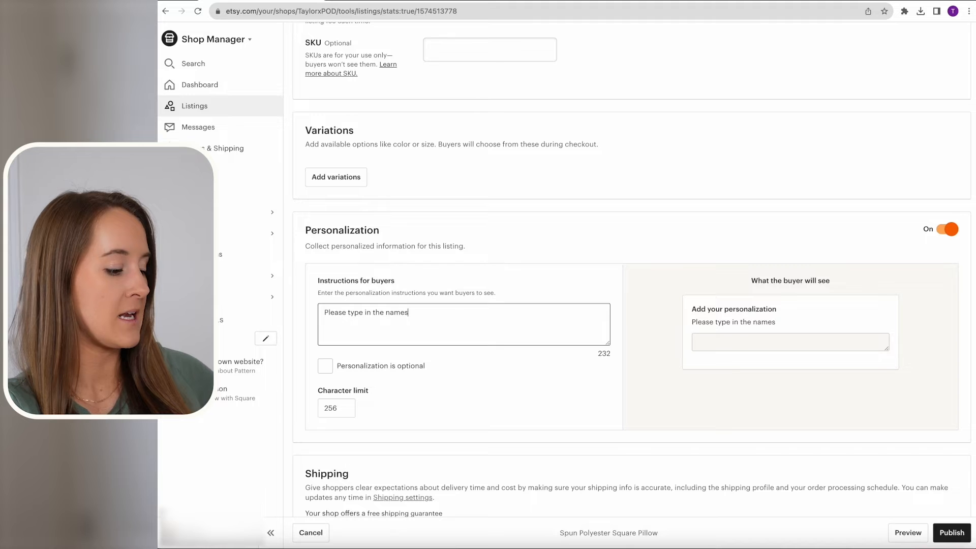
type(" and the year ")
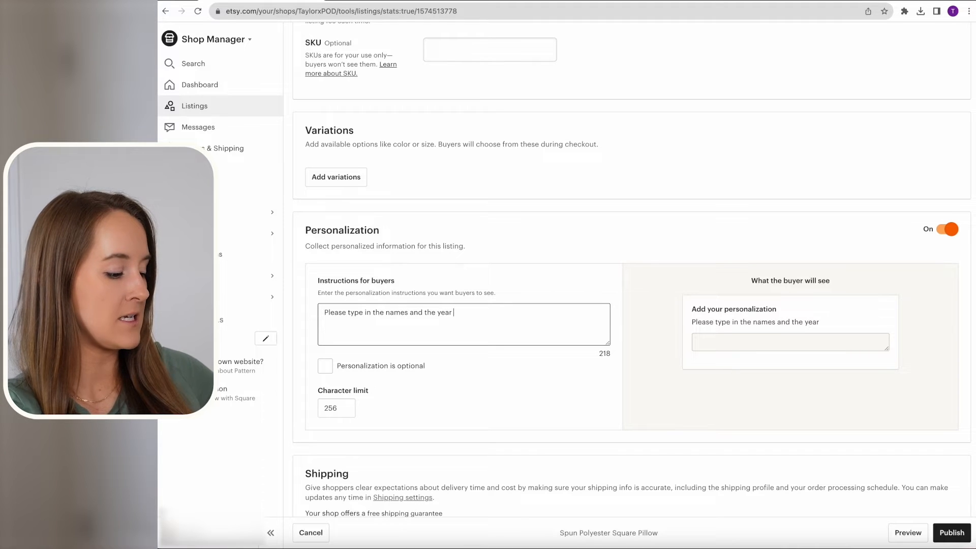
type("that you would like ")
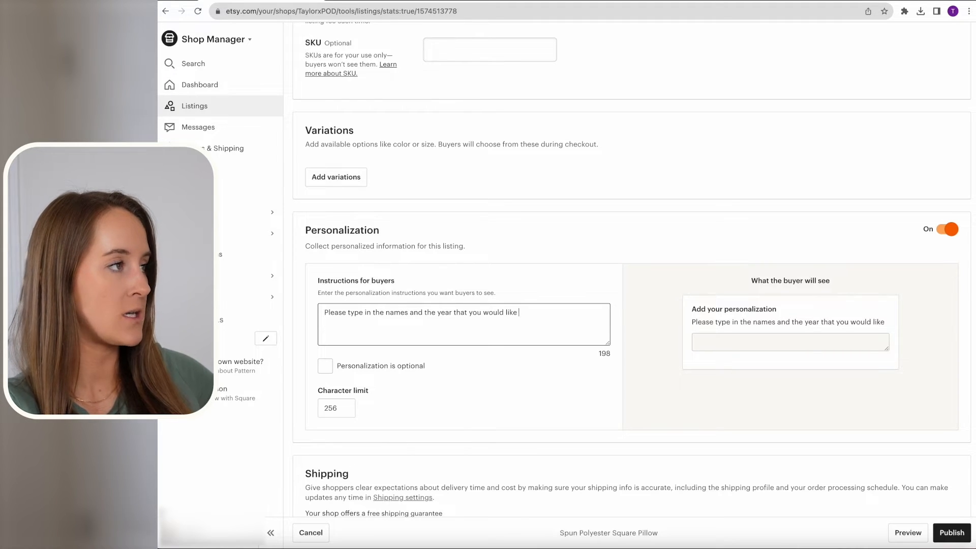
type("printed on the ")
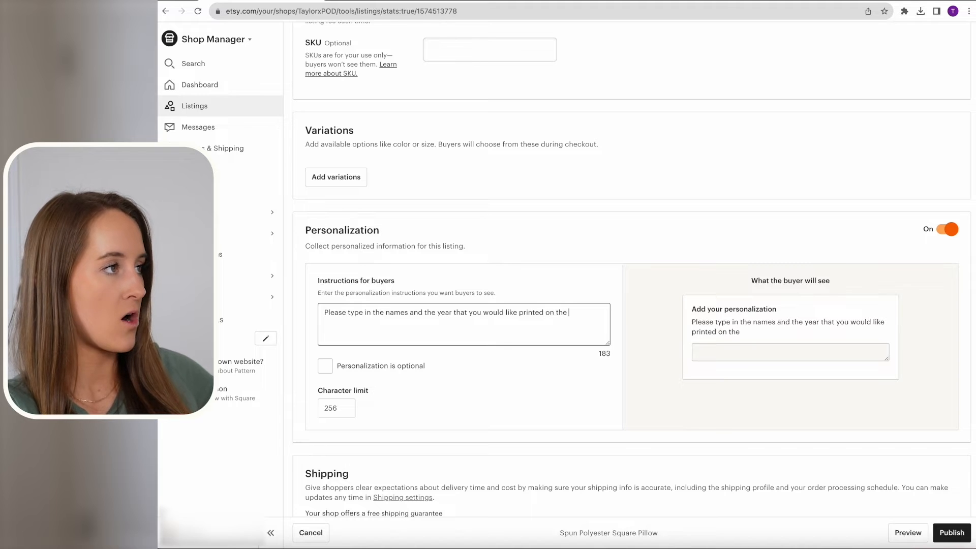
type("pillow.  ")
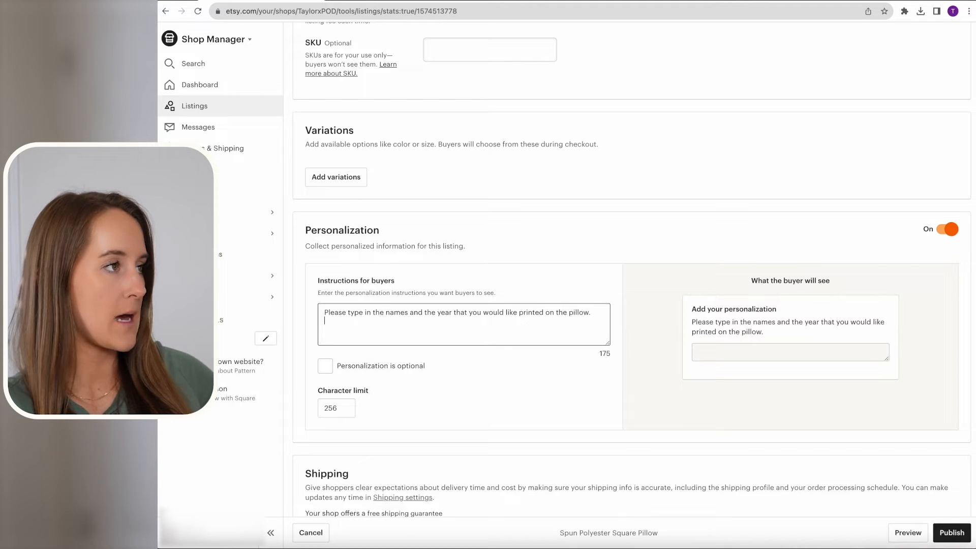
Step: Add a separate instruction line reading "Please type in the names in the order you would like them to print."
type("Please type")
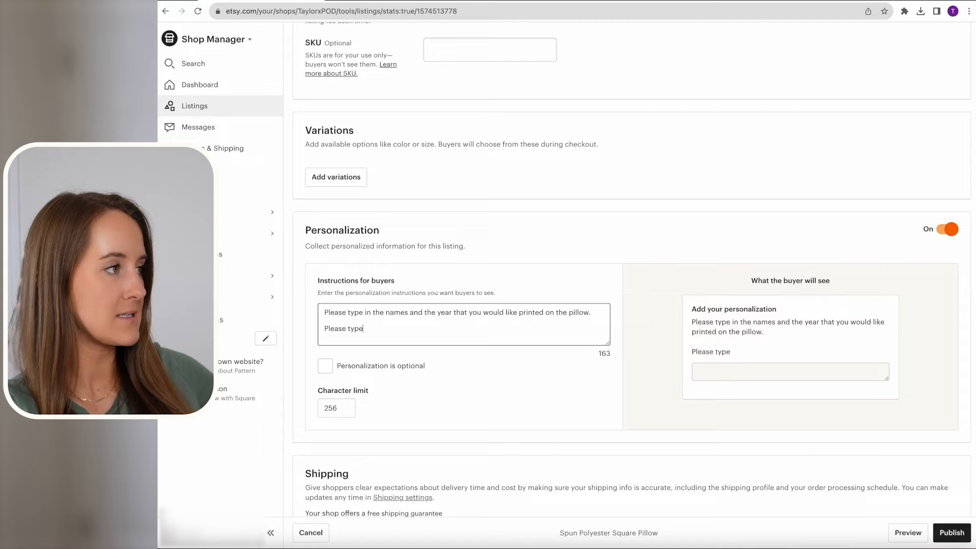
type(" in the names in ")
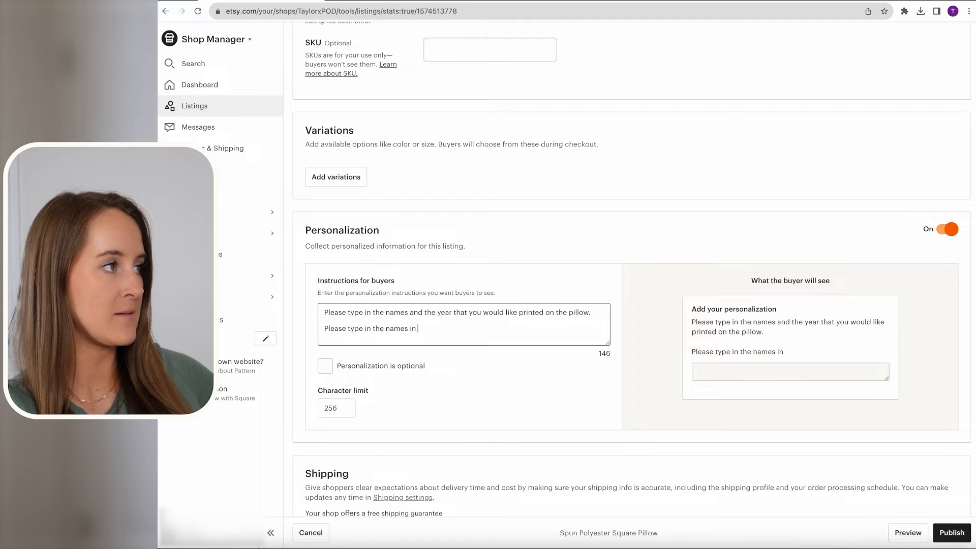
type("the order you wou")
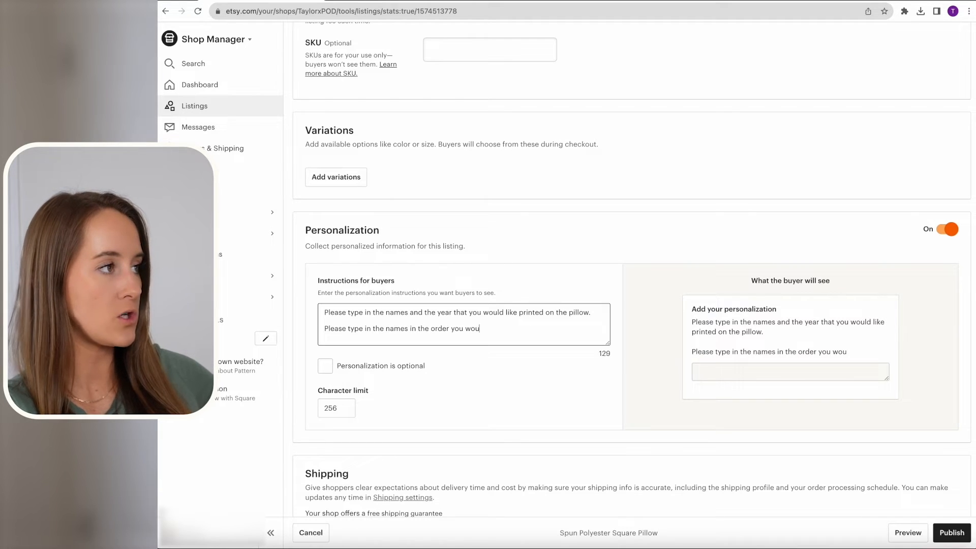
type("ld like them to ")
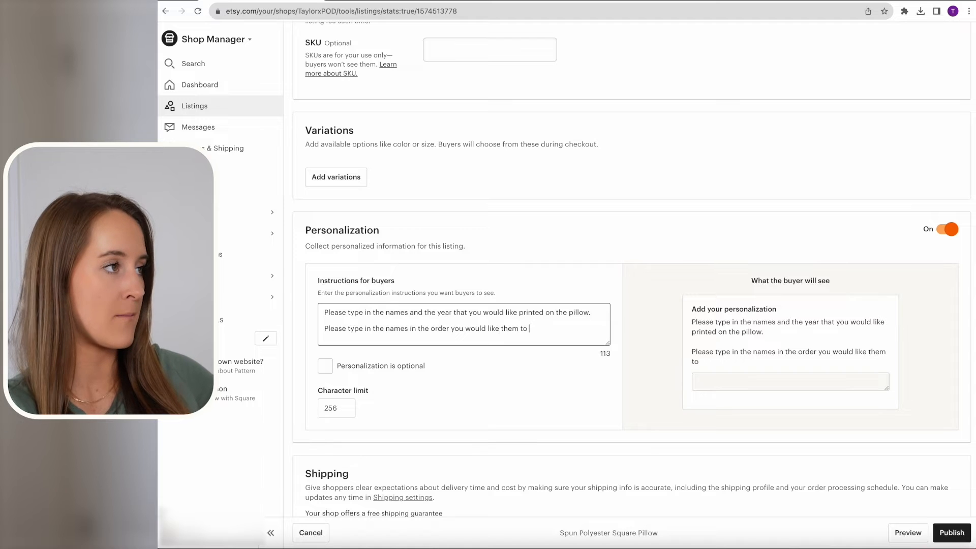
type("print")
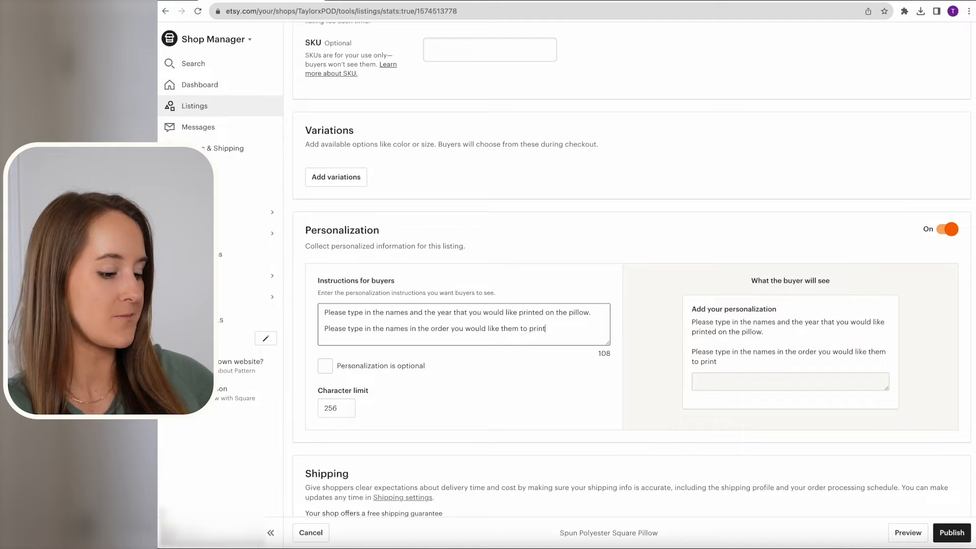
type(".")
Step: Finish the buyer instructions with an "Example:" line giving two sample first names joined by "&" and the year 2023
key("Return")
key("Return")
type("Example: Taylor & Sadie  2023")
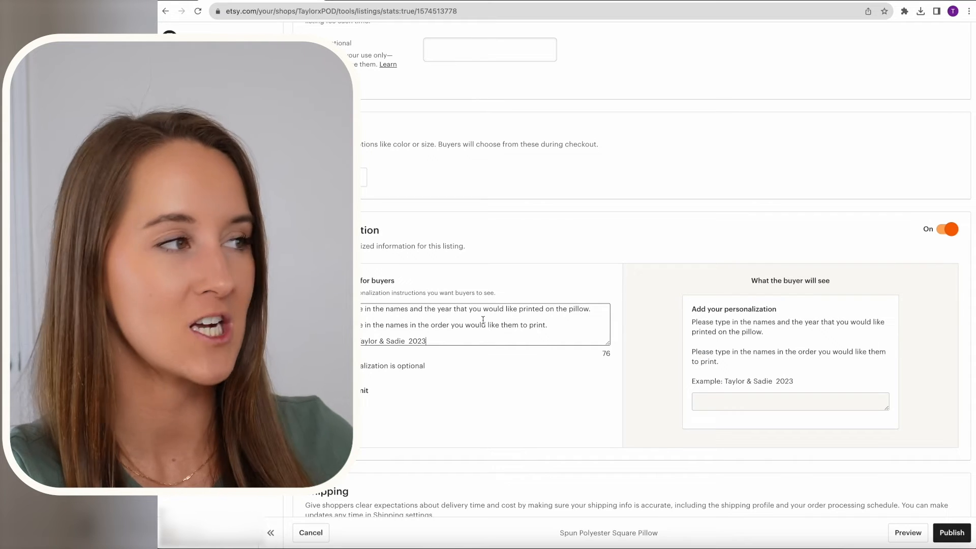
Step: Check the shipping and returns sections and publish the pillow listing
scroll(482, 321, "down", 1)
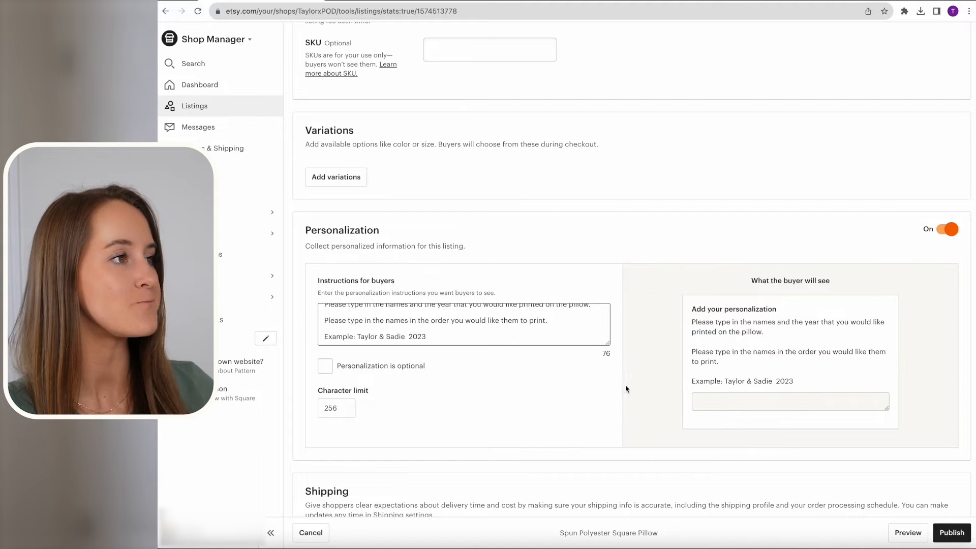
scroll(628, 388, "down", 2)
scroll(402, 273, "down", 5)
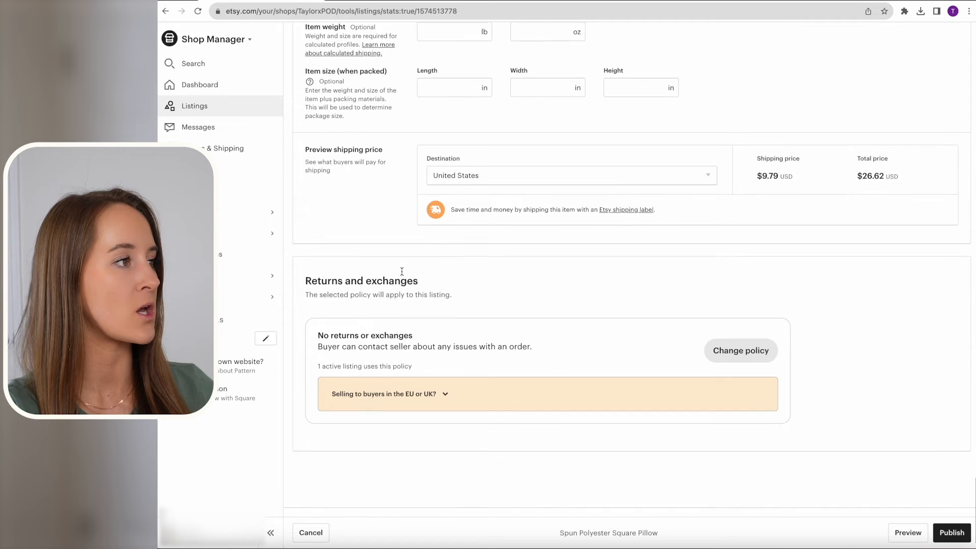
left_click(958, 532)
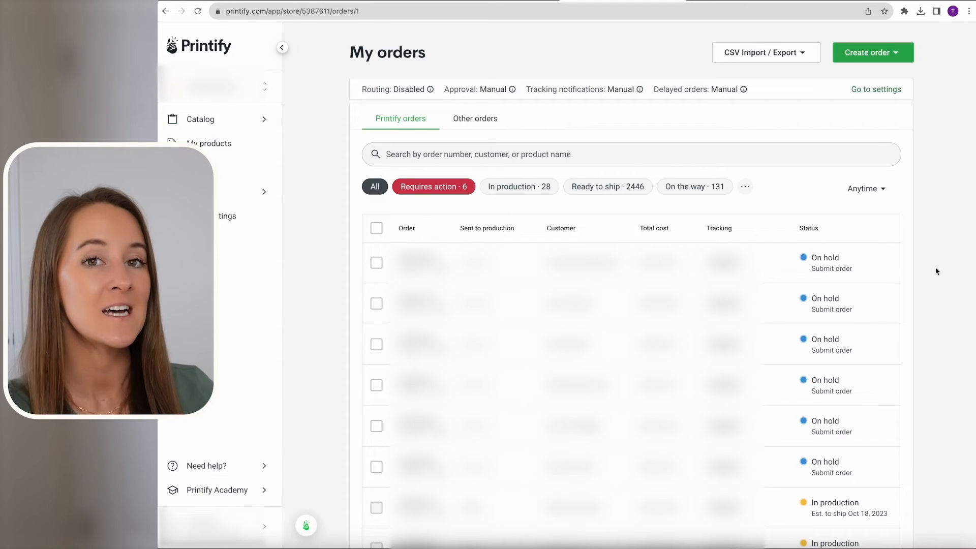
Step: Switch to Printify's other orders, open the second not-imported order and start selecting a product for it
left_click(486, 122)
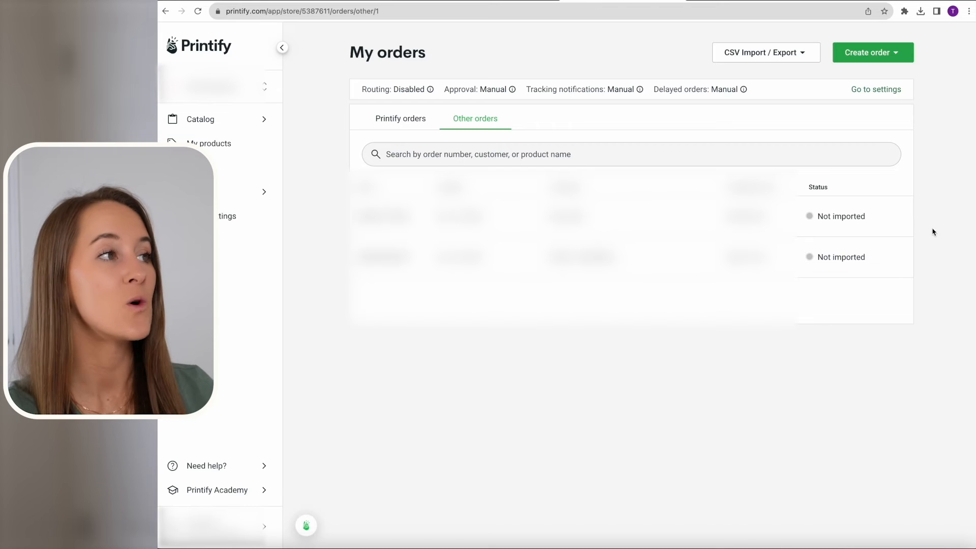
left_click(881, 262)
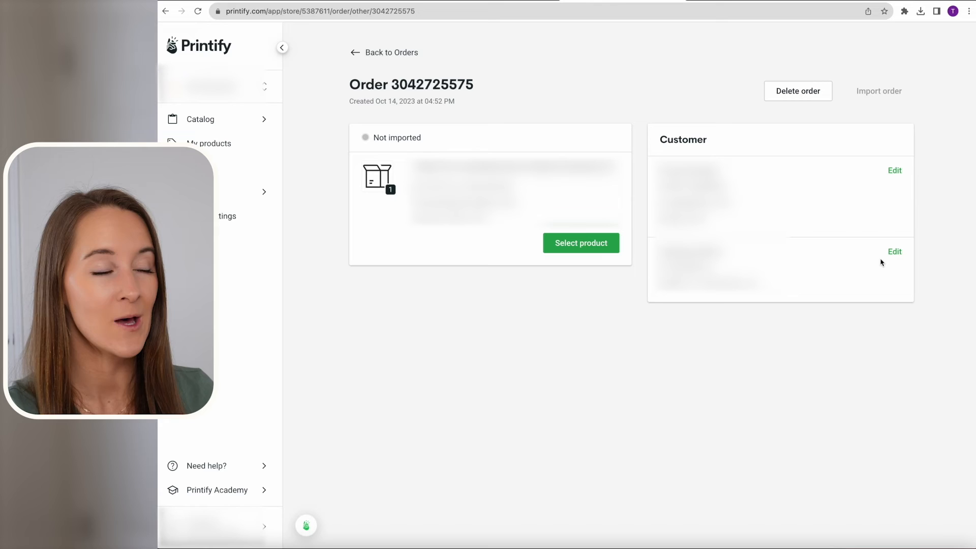
left_click(580, 244)
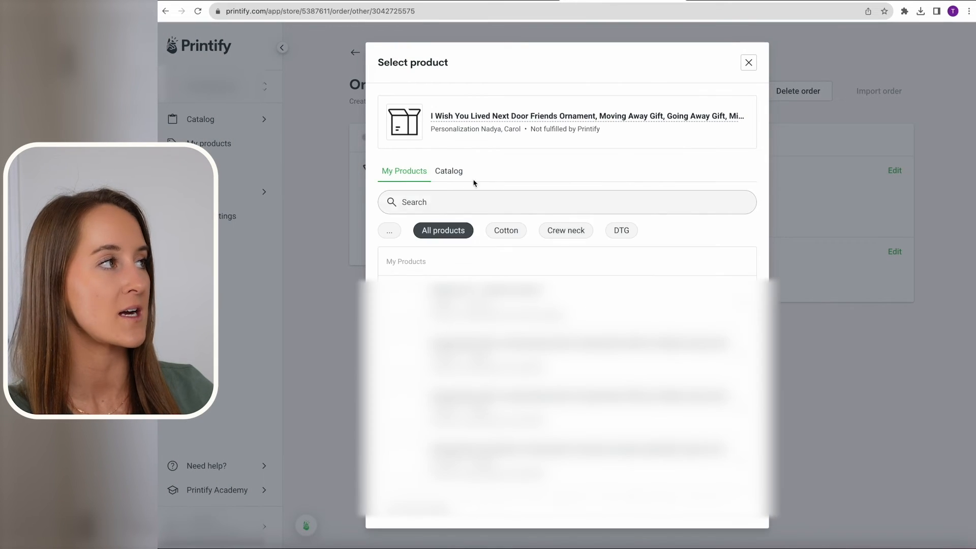
Step: Browse the product catalog for pillows under Home & Living, Pillows & Covers
left_click(448, 172)
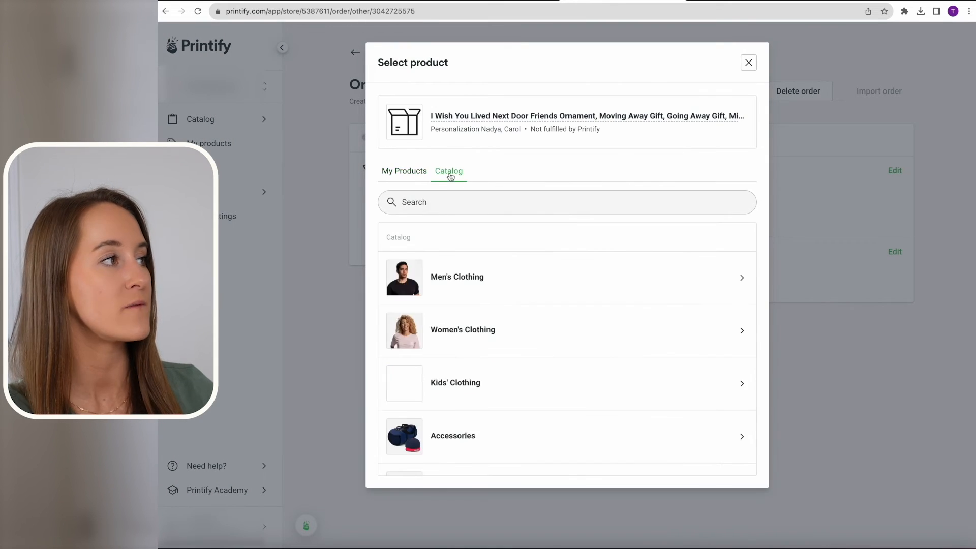
left_click(462, 195)
type("pillow")
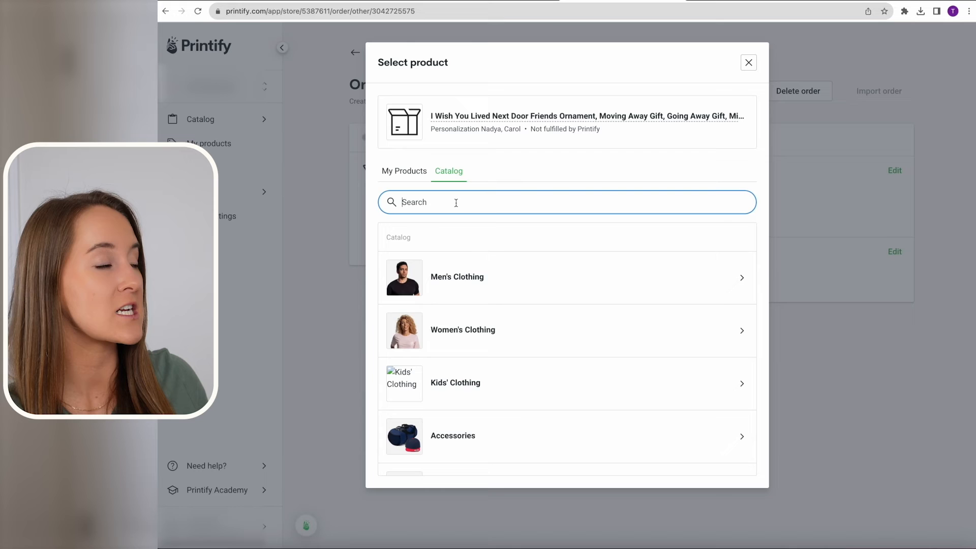
scroll(510, 346, "down", 2)
left_click(485, 389)
scroll(575, 362, "down", 3)
scroll(575, 361, "down", 9)
scroll(575, 361, "down", 2)
left_click(483, 311)
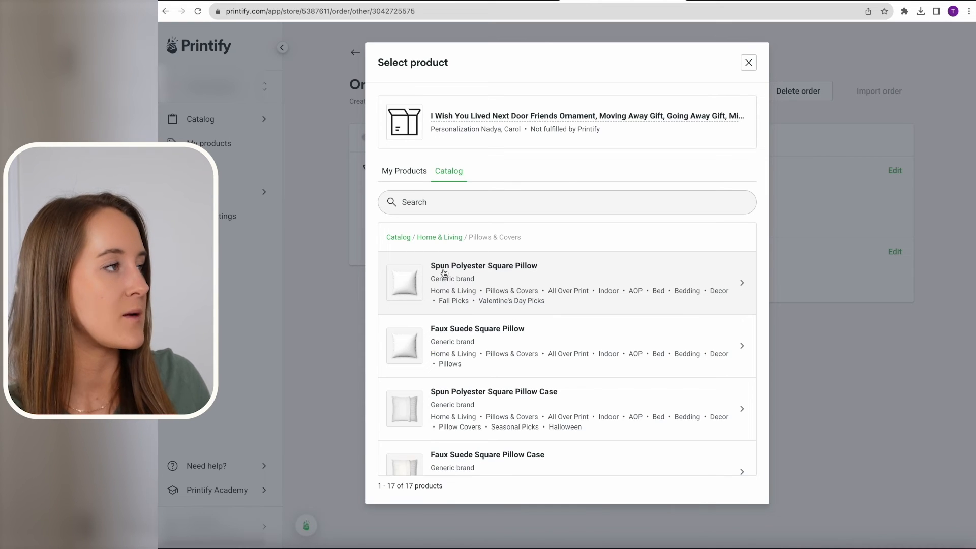
Step: Choose the 14" × 14" Spun Polyester Square Pillow from MWW On Demand for the order and continue
left_click(530, 283)
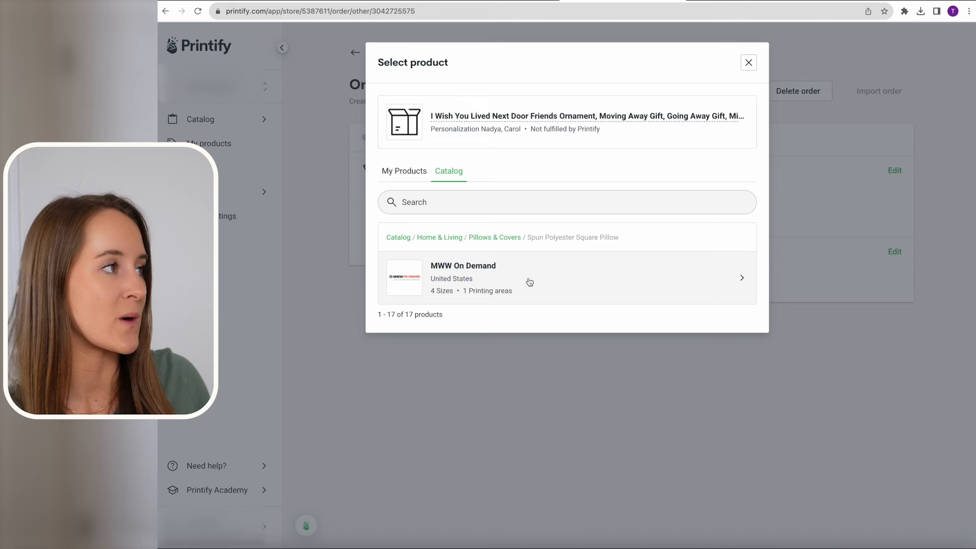
left_click(581, 282)
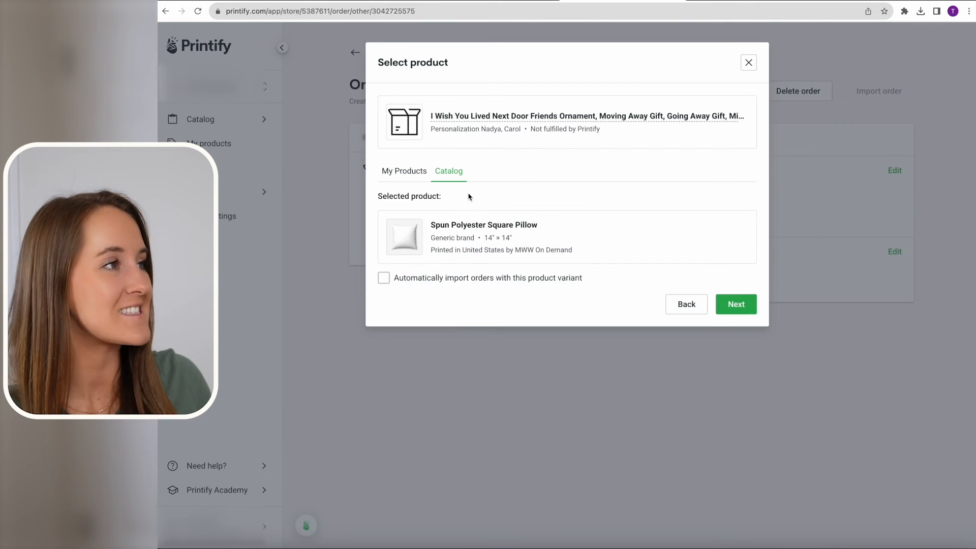
left_click(743, 307)
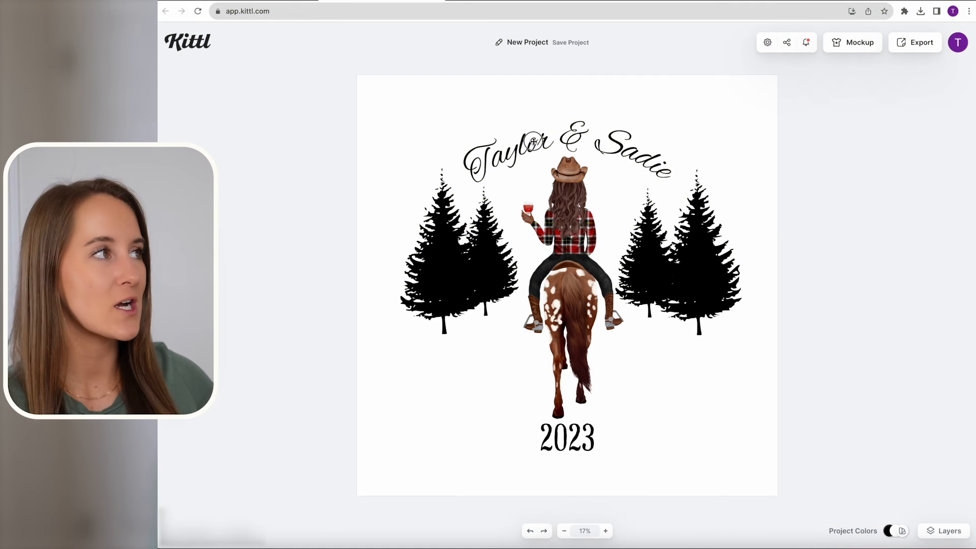
Step: Switch to the Kittl design and replace both first names in the curved text above the rider with the customer's requested names
left_click(532, 141)
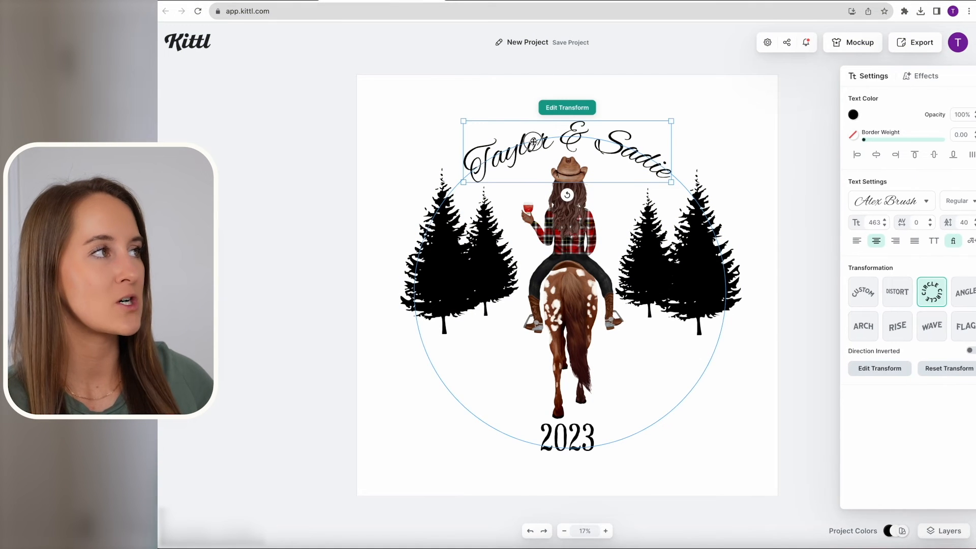
double_click(532, 141)
left_click_drag(503, 145, 596, 146)
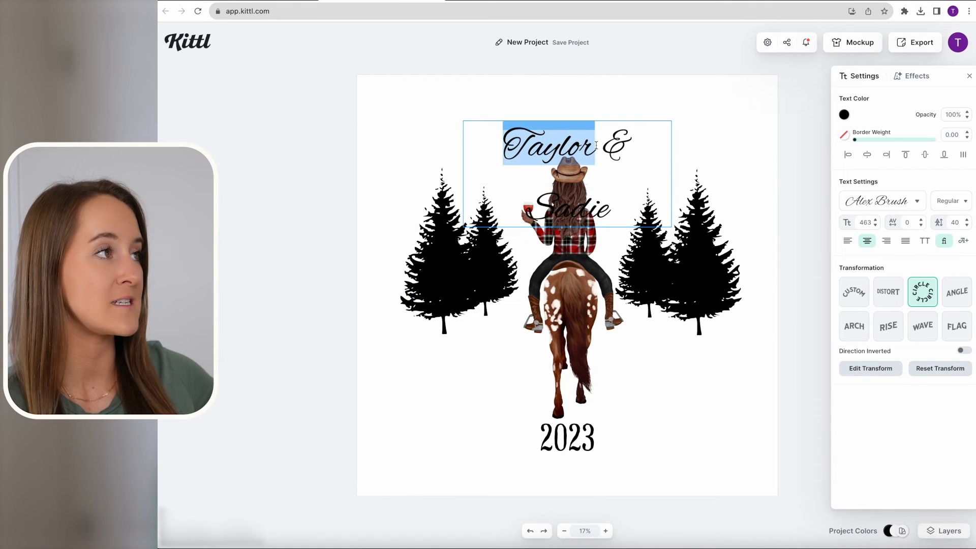
type("Molly")
double_click(570, 212)
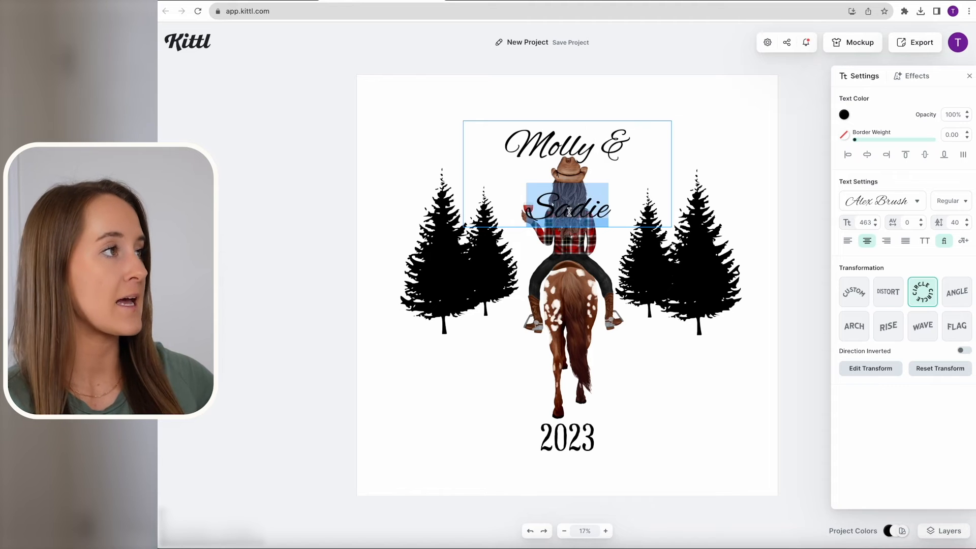
type("Bianca")
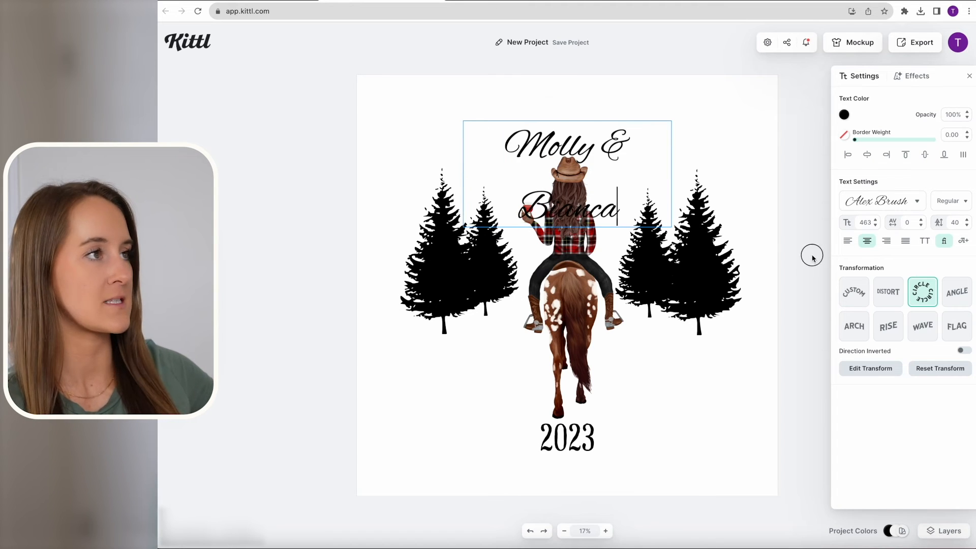
key("Escape")
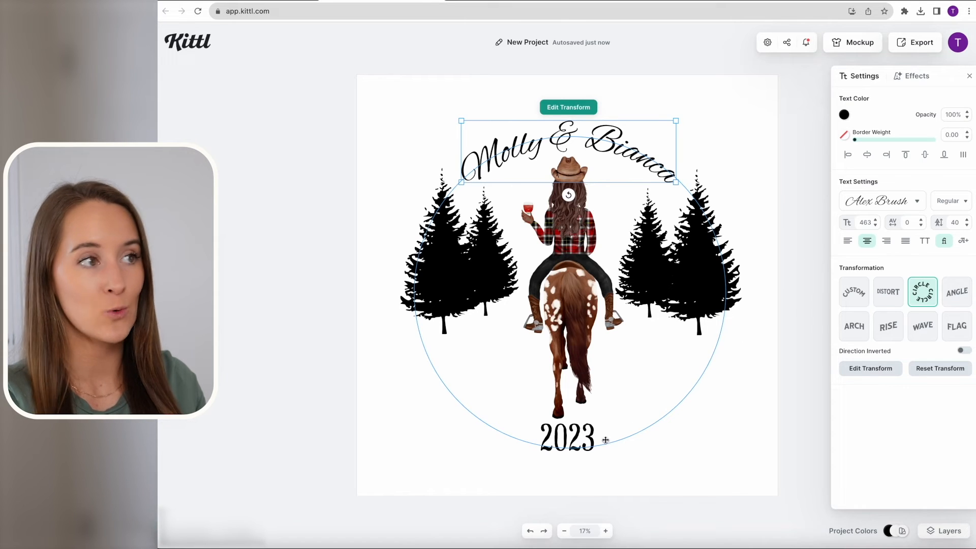
Step: Export the finished personalized design from Kittl as a PNG
left_click(792, 188)
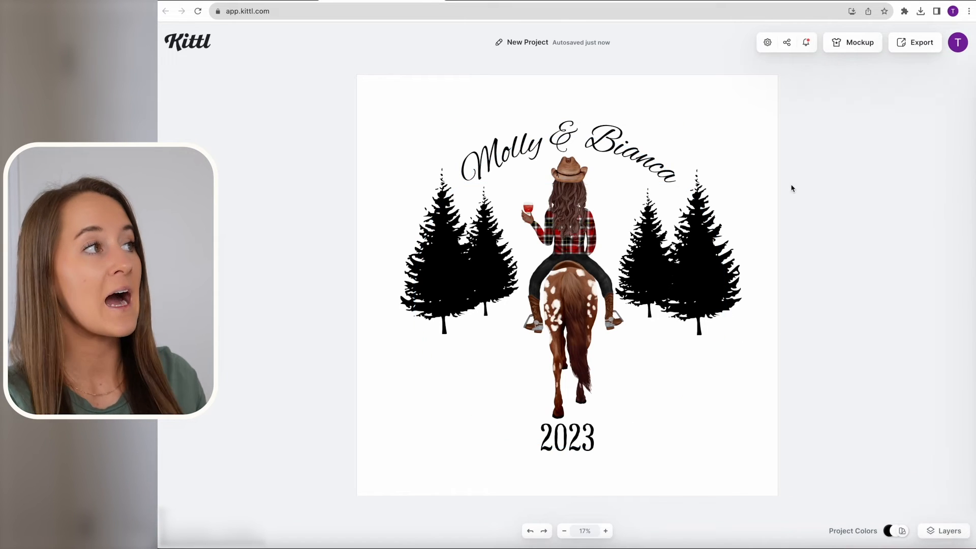
left_click(905, 47)
left_click(903, 72)
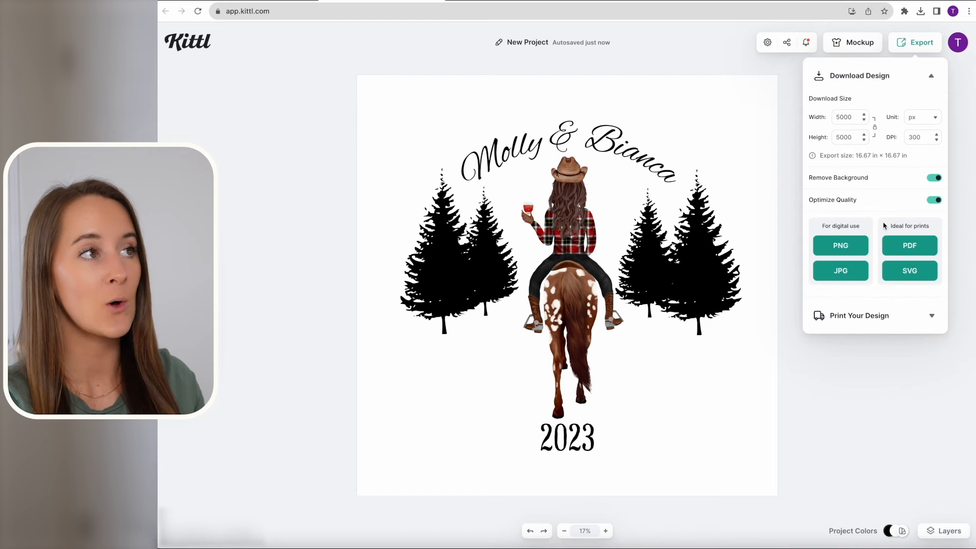
left_click(846, 246)
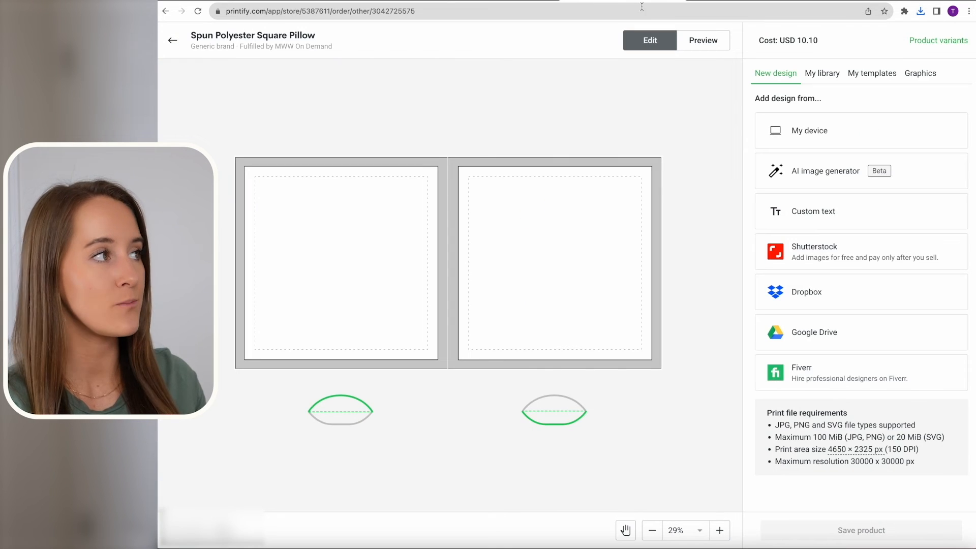
Step: Switch to Printify, add the downloaded New Project (1).png to the pillow's front and scale it to about 14.88 in within the print area
left_click(920, 10)
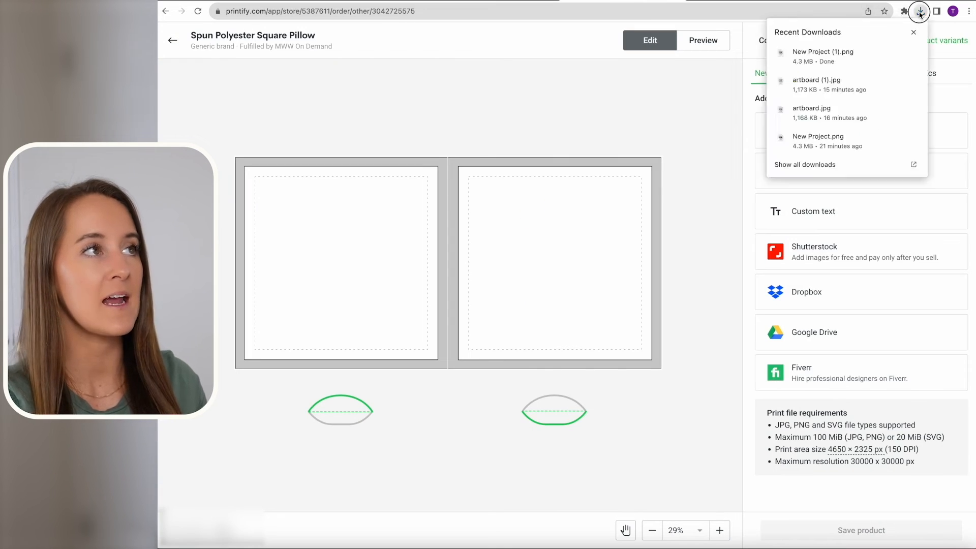
left_click_drag(820, 56, 396, 226)
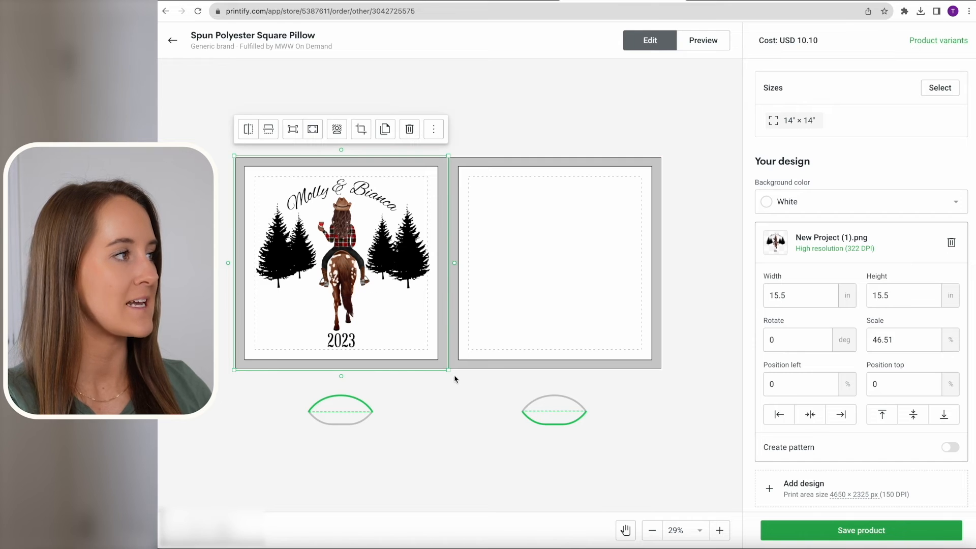
left_click_drag(448, 367, 439, 363)
left_click_drag(390, 322, 390, 327)
Step: Duplicate the design onto the pillow's back side, centre it there and save the product
left_click(404, 144)
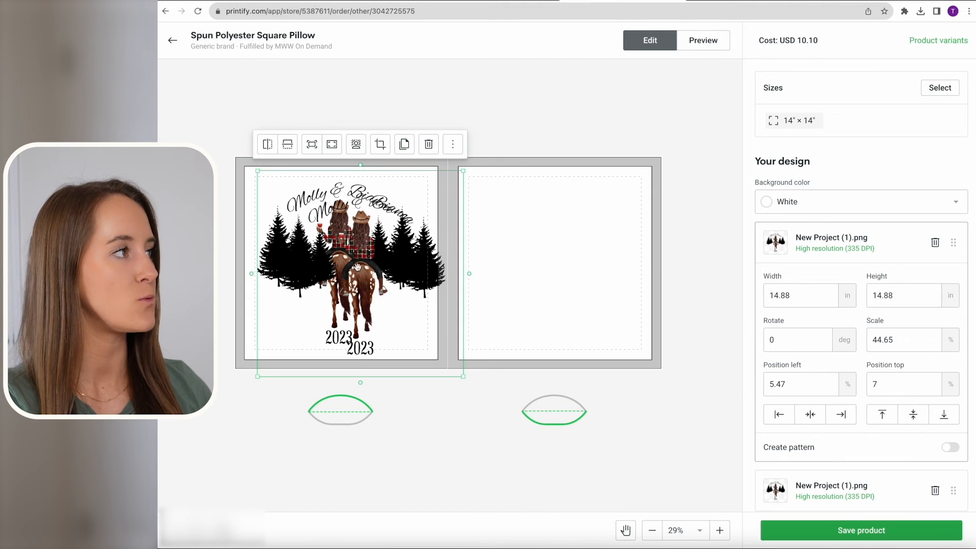
left_click_drag(359, 273, 555, 261)
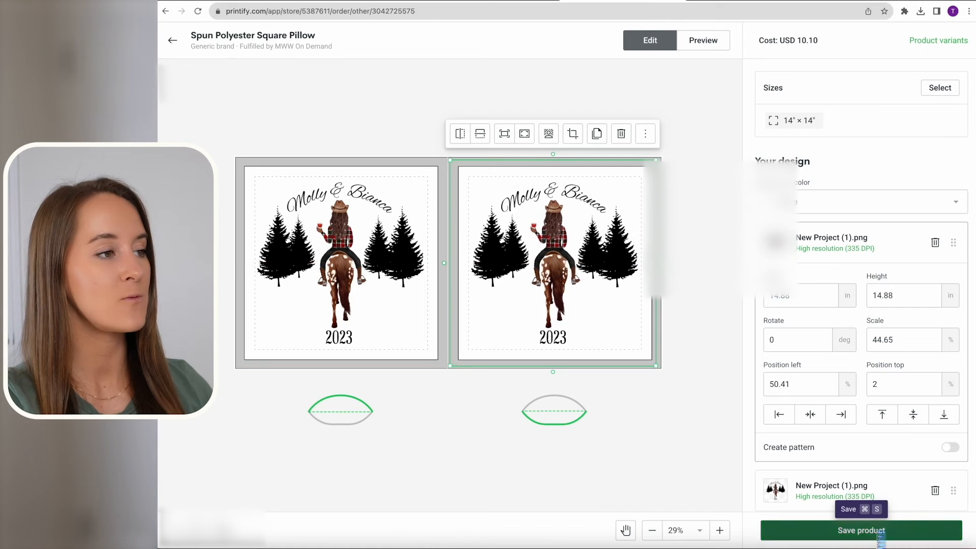
left_click(871, 532)
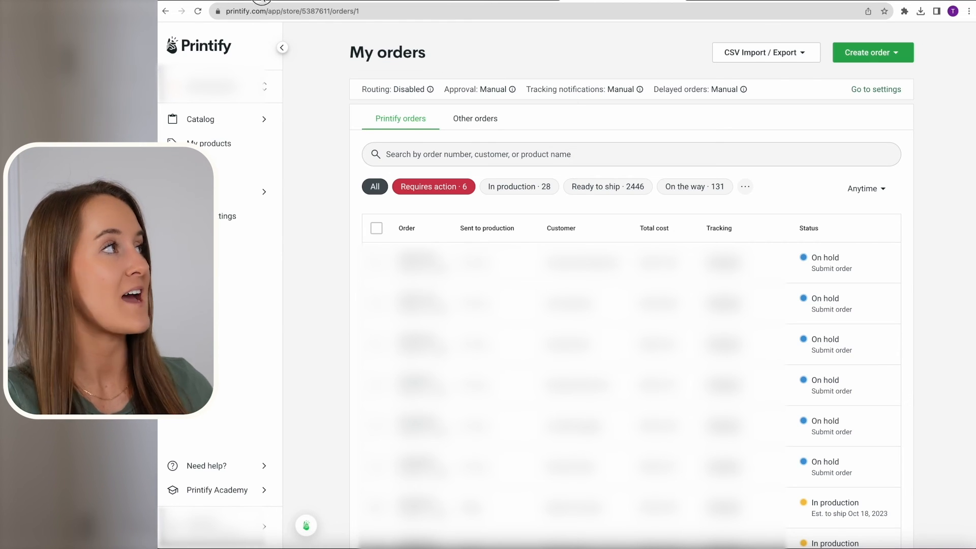
Step: Switch to the Etsy shop's listings and open a copy of the Spun Polyester Square Pillow listing
left_click(262, 1)
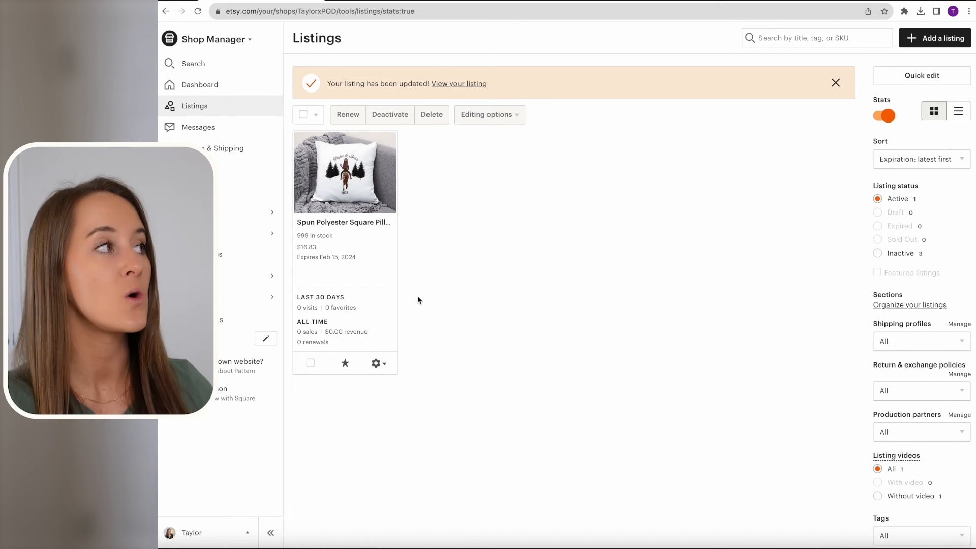
left_click(384, 365)
left_click(330, 457)
Step: Examine the copied listing's photos, details, attributes, production partner, tags and pricing sections, and return to the listings without publishing the copy
scroll(361, 389, "up", 10)
scroll(361, 388, "up", 15)
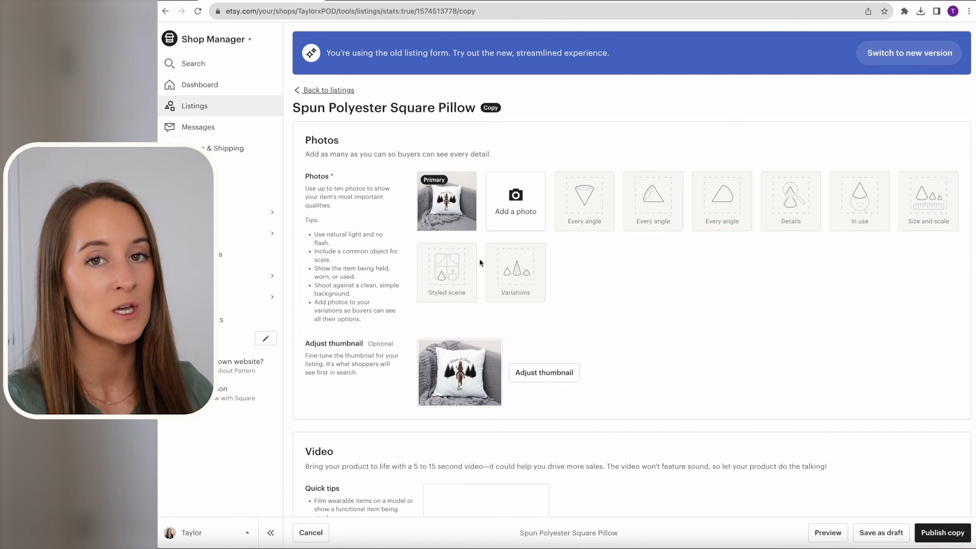
scroll(487, 267, "down", 8)
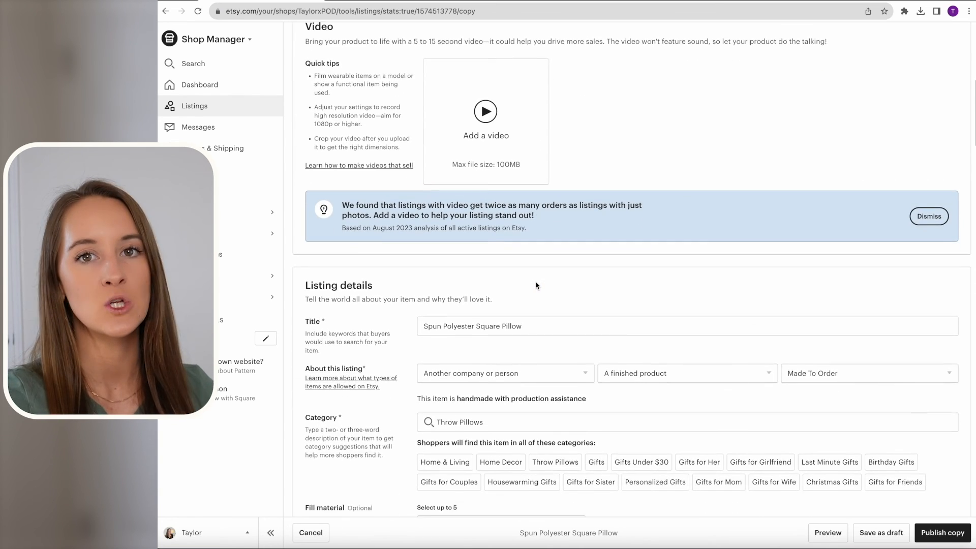
scroll(537, 286, "down", 1)
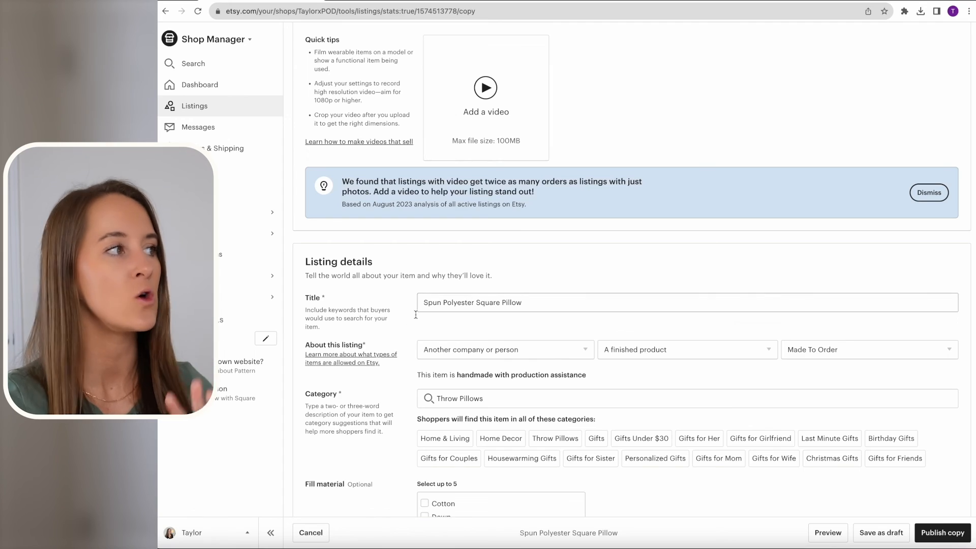
scroll(458, 305, "down", 7)
scroll(378, 319, "down", 5)
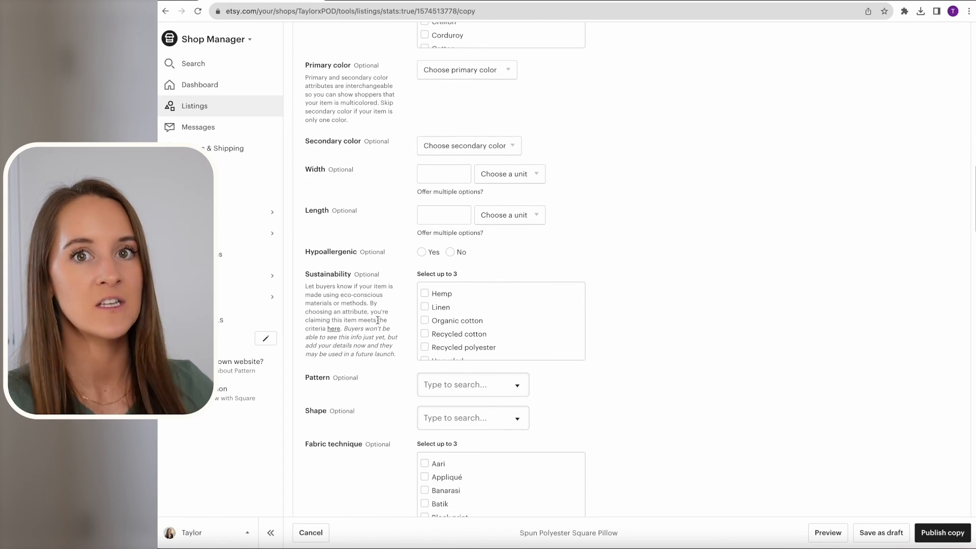
scroll(379, 321, "down", 20)
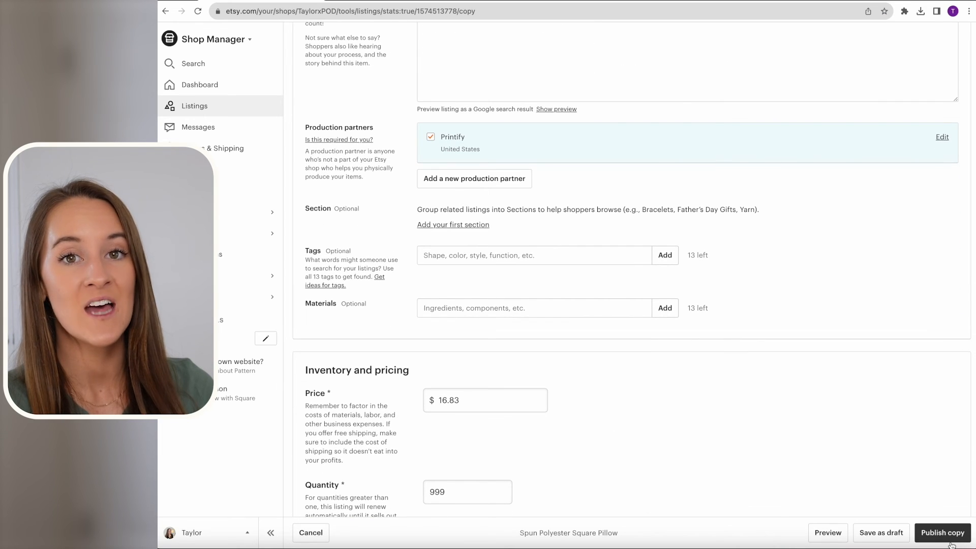
scroll(412, 356, "down", 3)
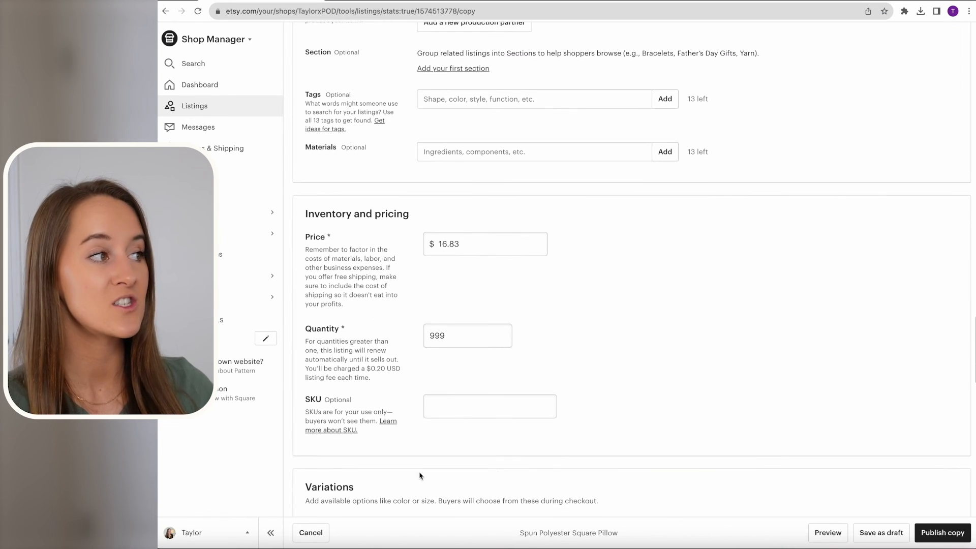
scroll(641, 407, "down", 1)
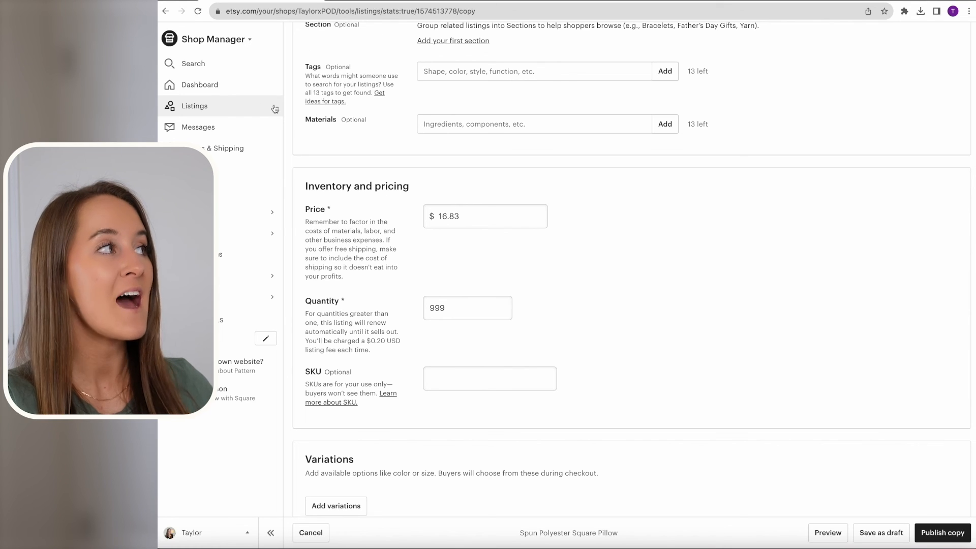
left_click(245, 107)
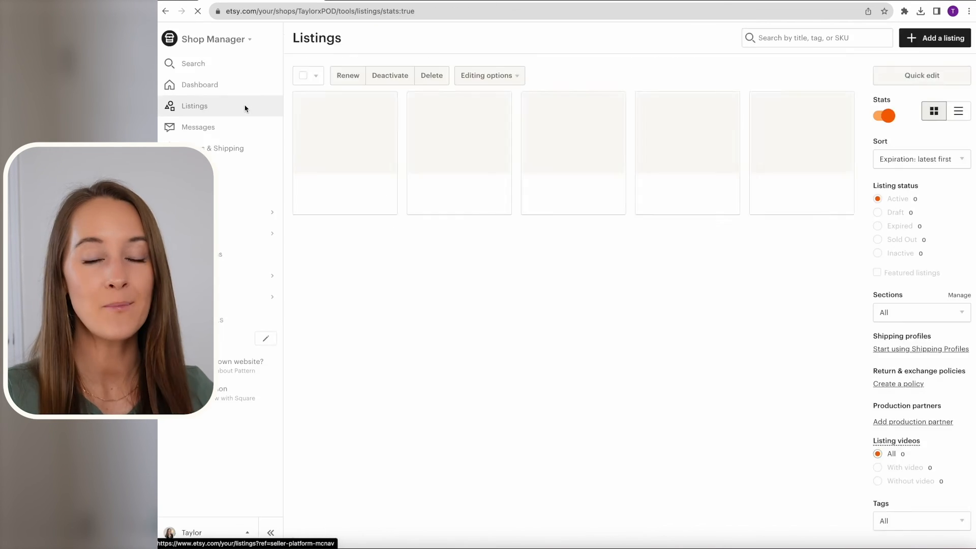